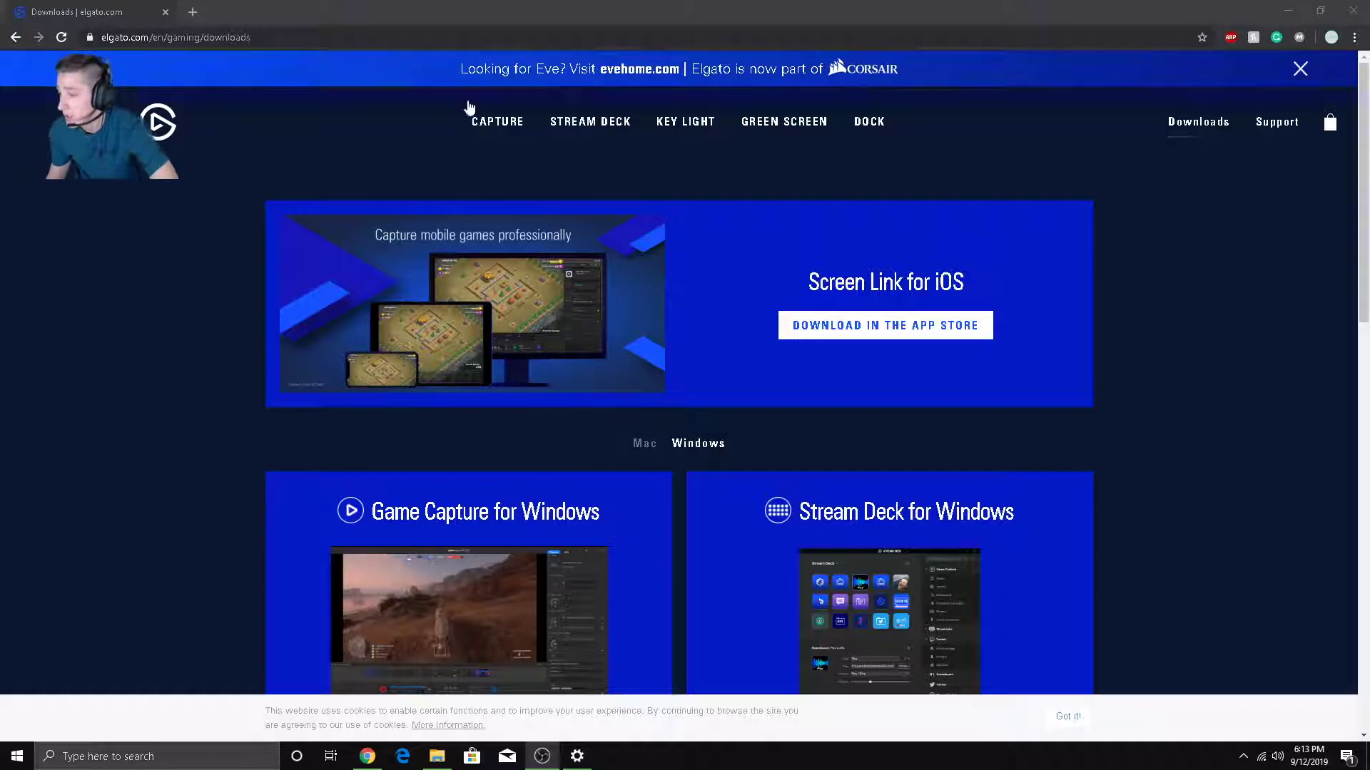
Step: Download the Game Capture for Windows 3.7 installer (GameCaptureSetup_3.70.39.3039_x64.msi) and open it
scroll(432, 360, "down", 2)
scroll(431, 360, "down", 1)
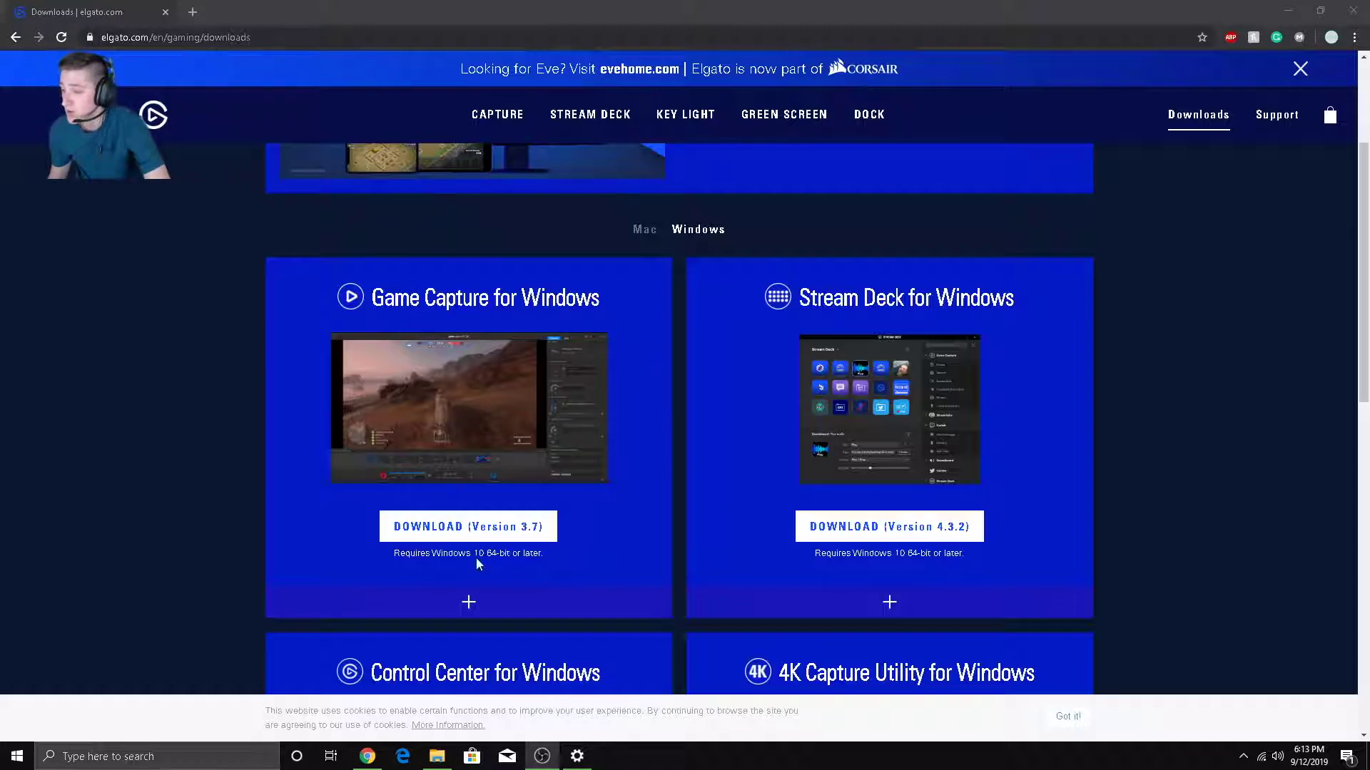
left_click(468, 526)
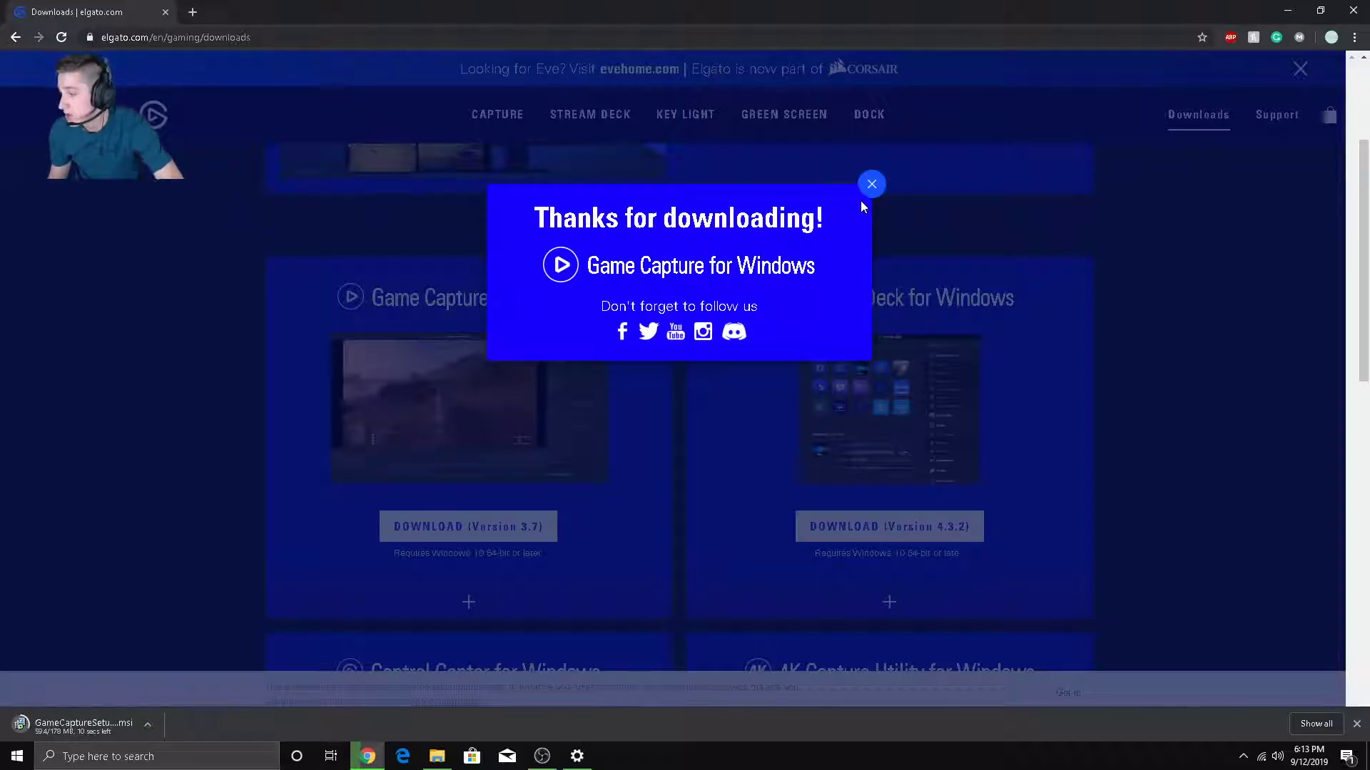
left_click(871, 185)
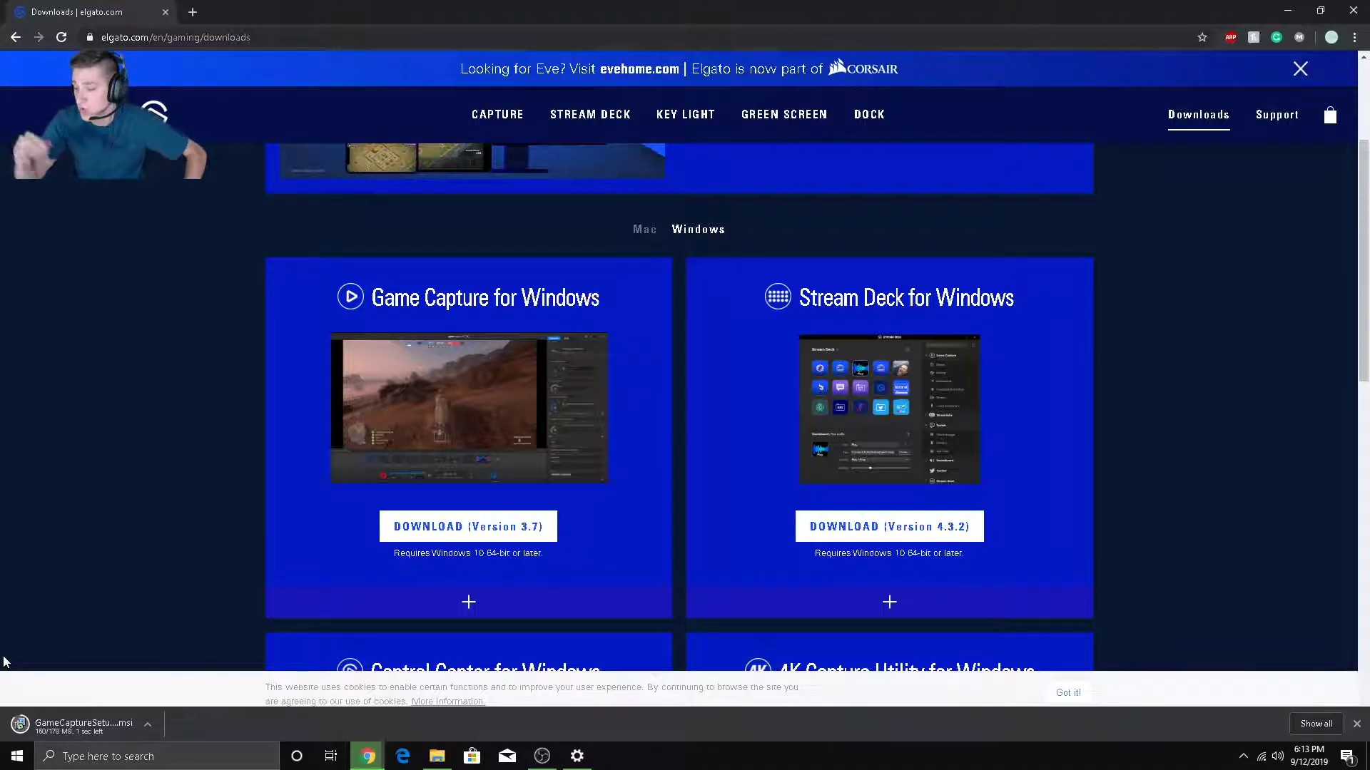
left_click(78, 725)
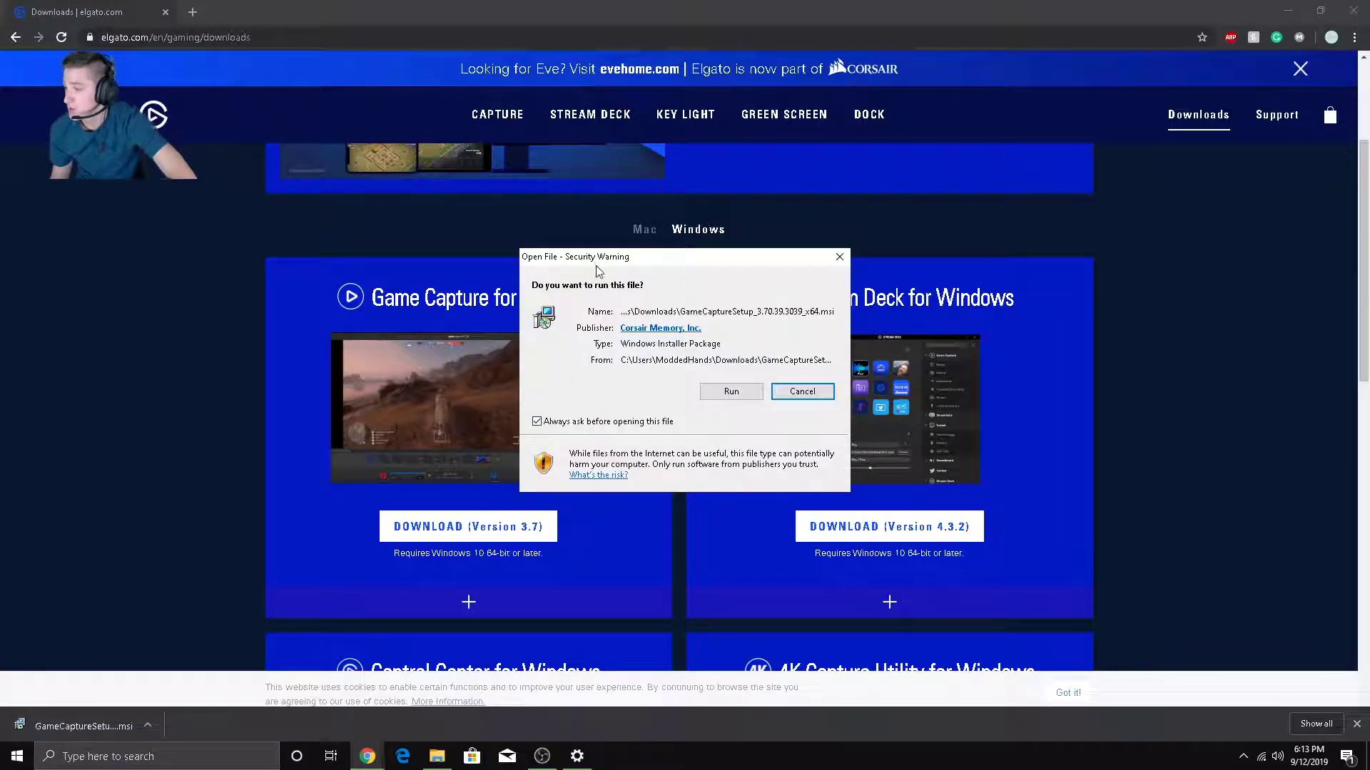
Step: Run the setup, accept the licence, keep Sound Capture and install to C:\Program Files\Elgato\GameCapture\
left_click(731, 391)
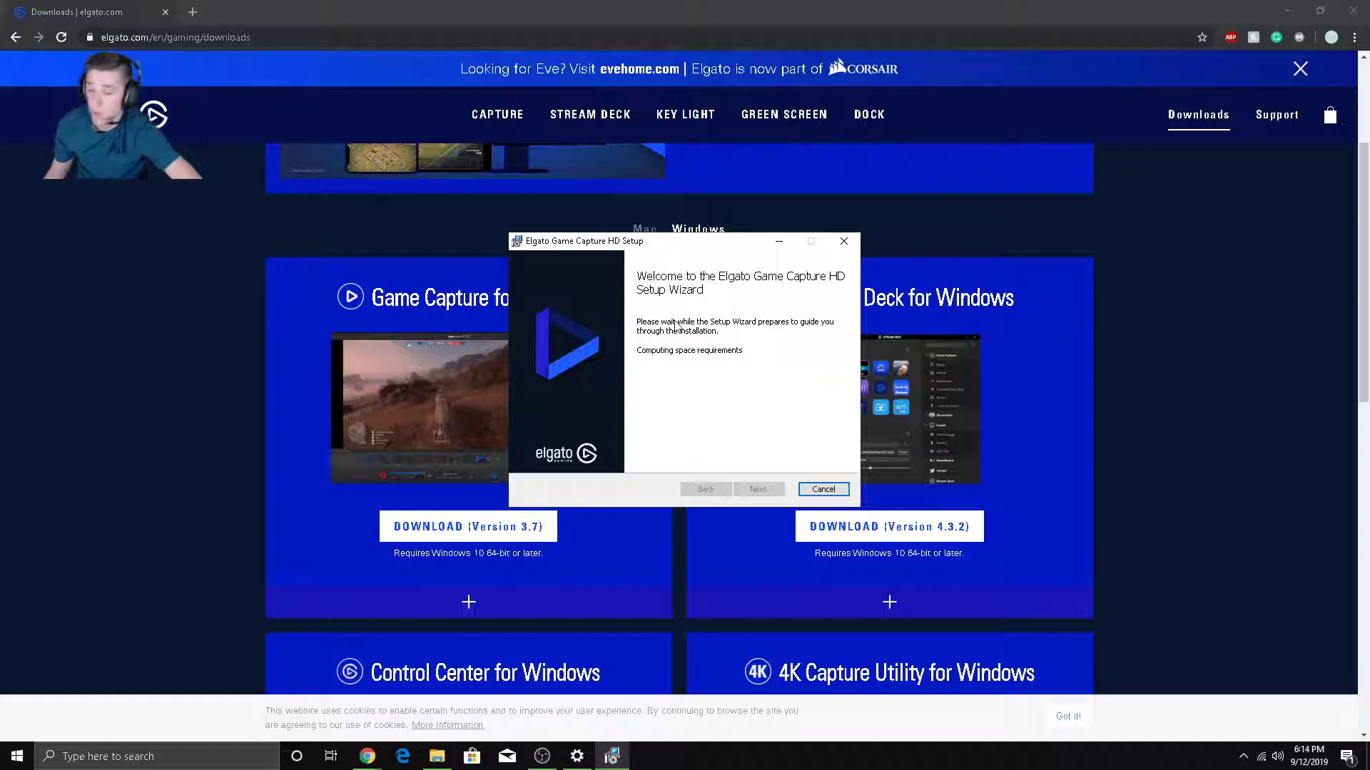
left_click(760, 491)
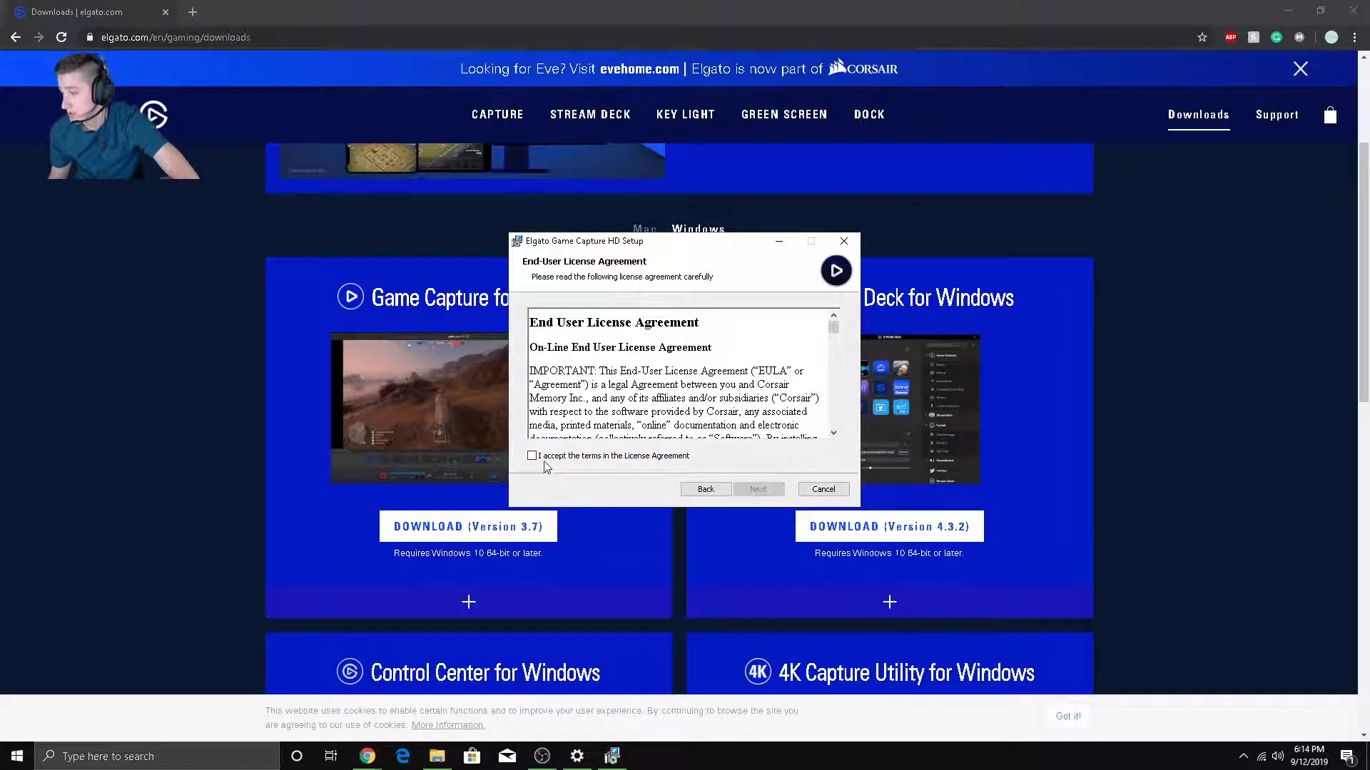
left_click(552, 455)
left_click(759, 489)
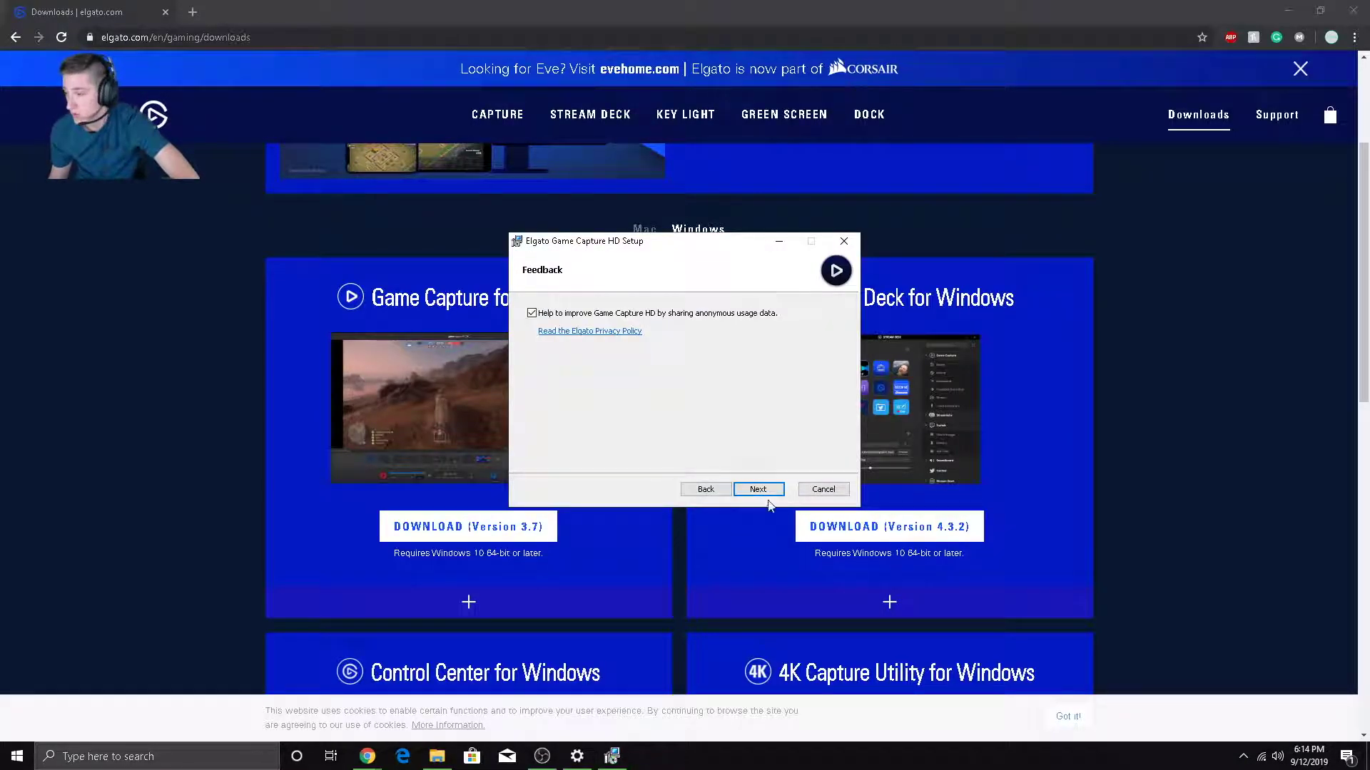
left_click(661, 316)
left_click(761, 490)
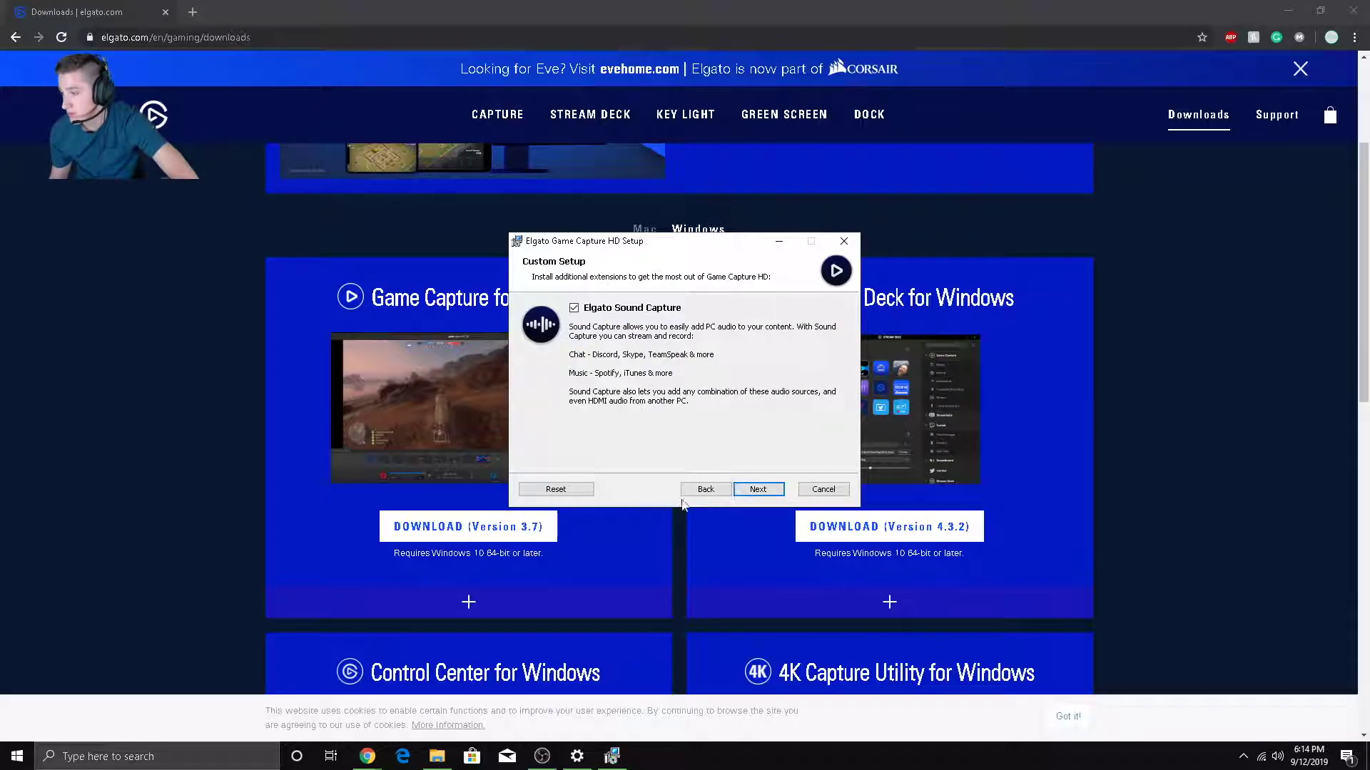
left_click(761, 491)
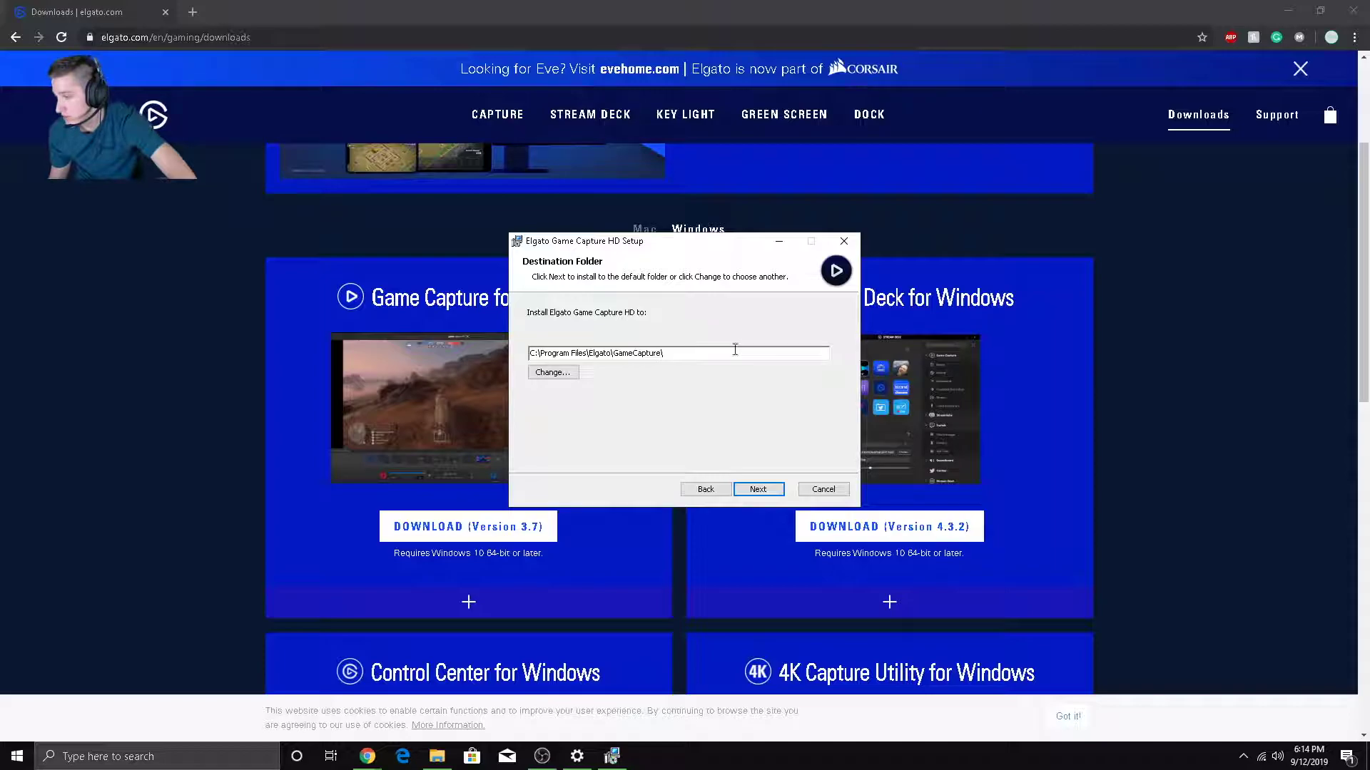
left_click(757, 490)
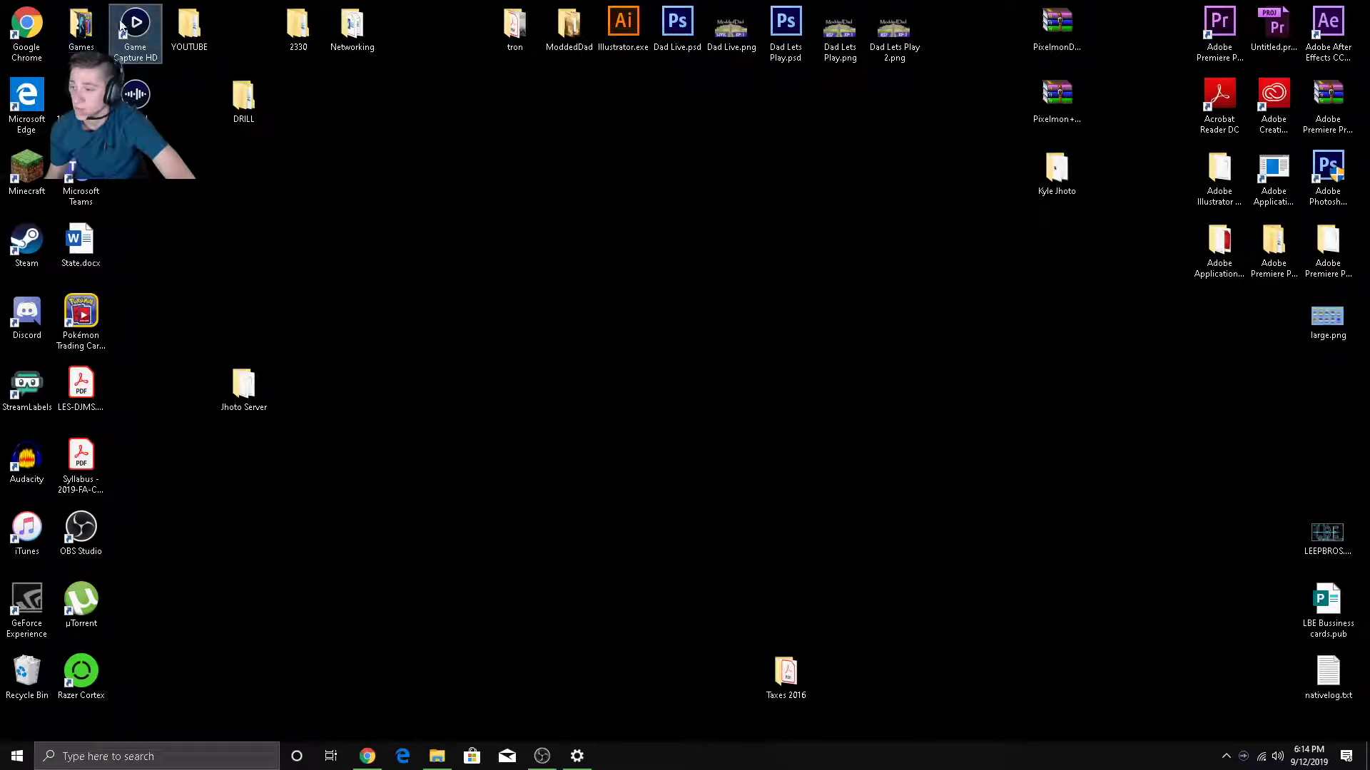
Step: Start Game Capture HD from its desktop shortcut to preview the Switch via the HD60 S
double_click(135, 25)
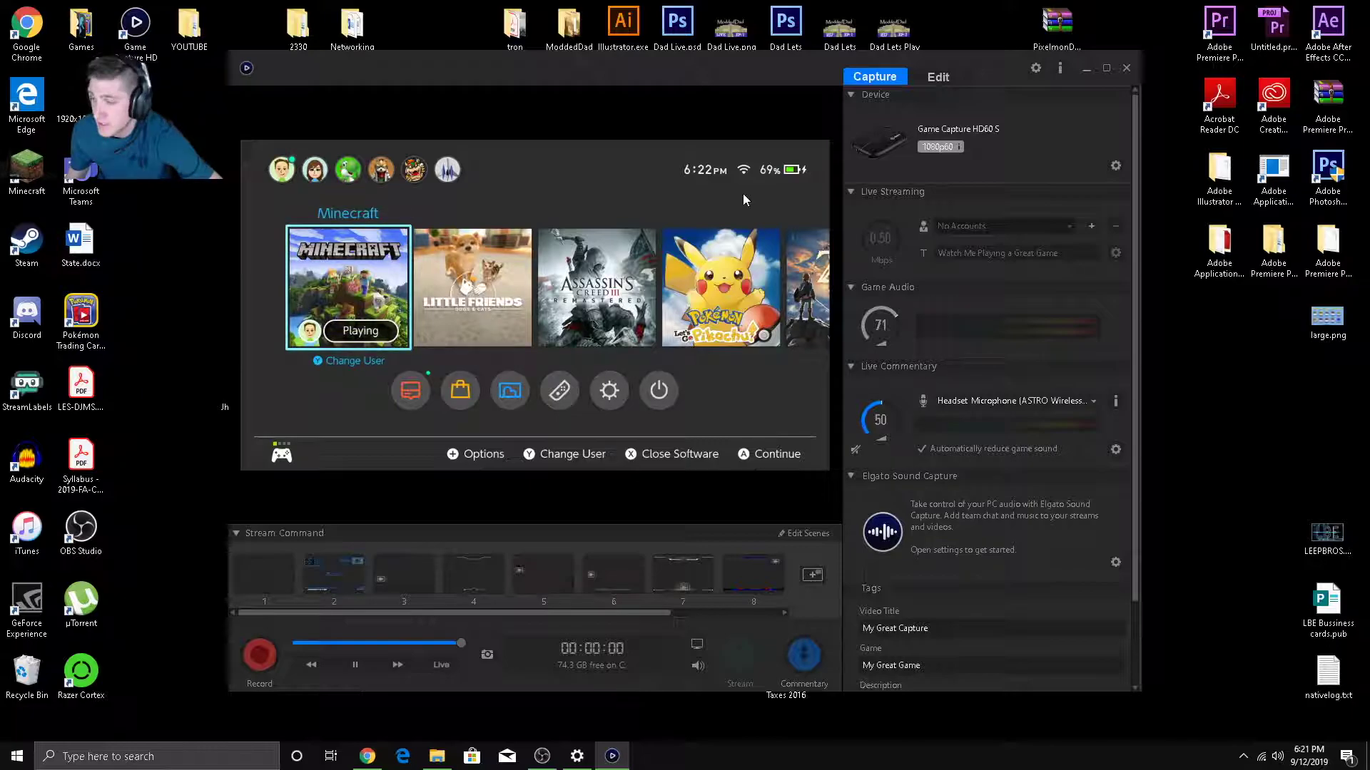
Step: Maximize the Game Capture HD window and bring up the HD60 S Settings
left_click(1106, 68)
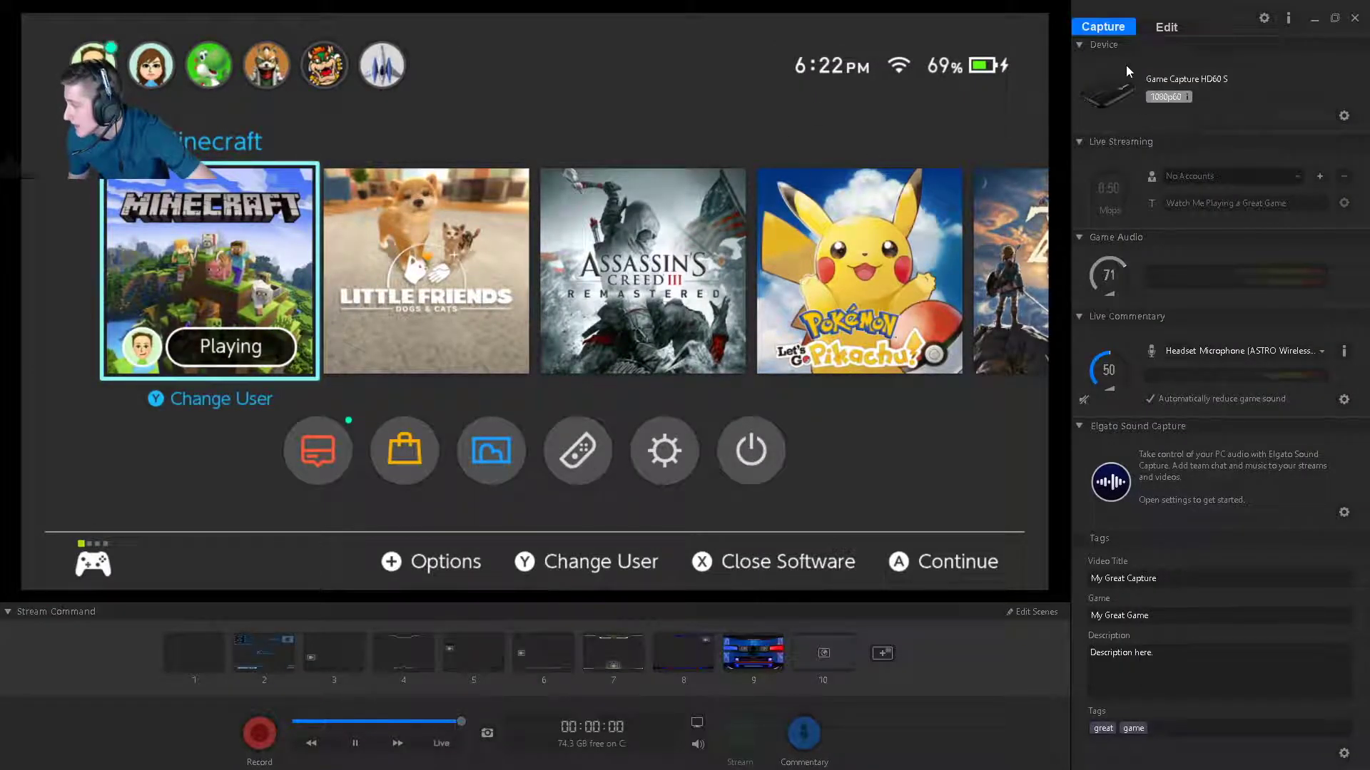
left_click(1343, 116)
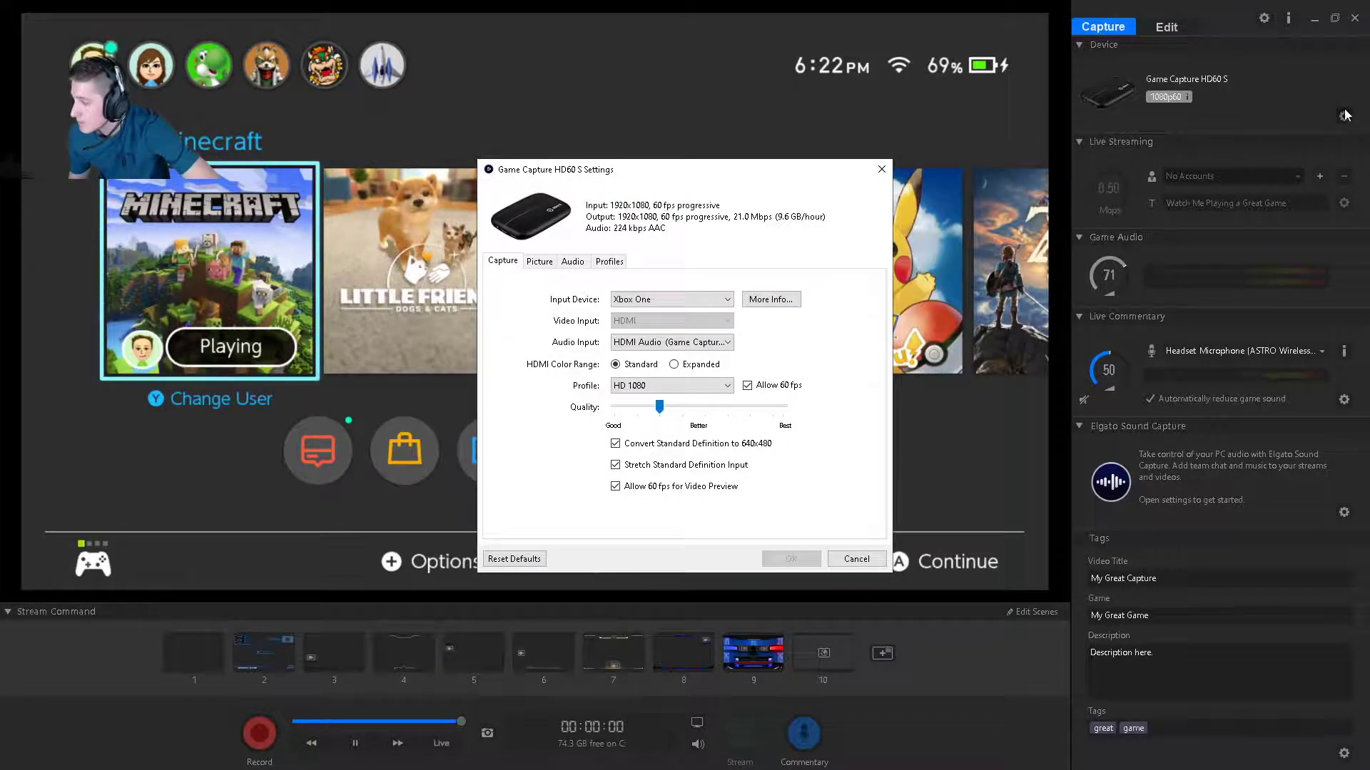
Step: Set the input device to Nintendo Switch, keeping HDMI Audio and the Standard colour range
left_click(721, 301)
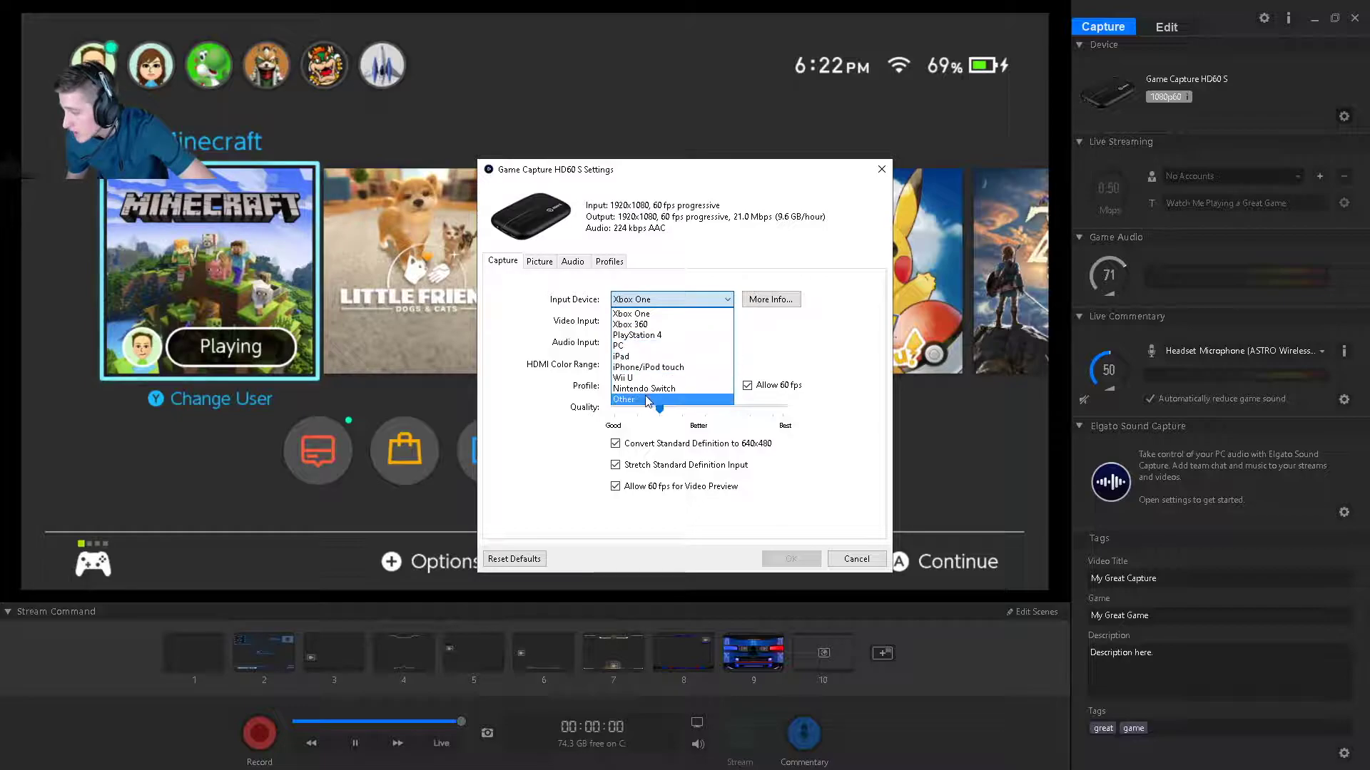
left_click(623, 378)
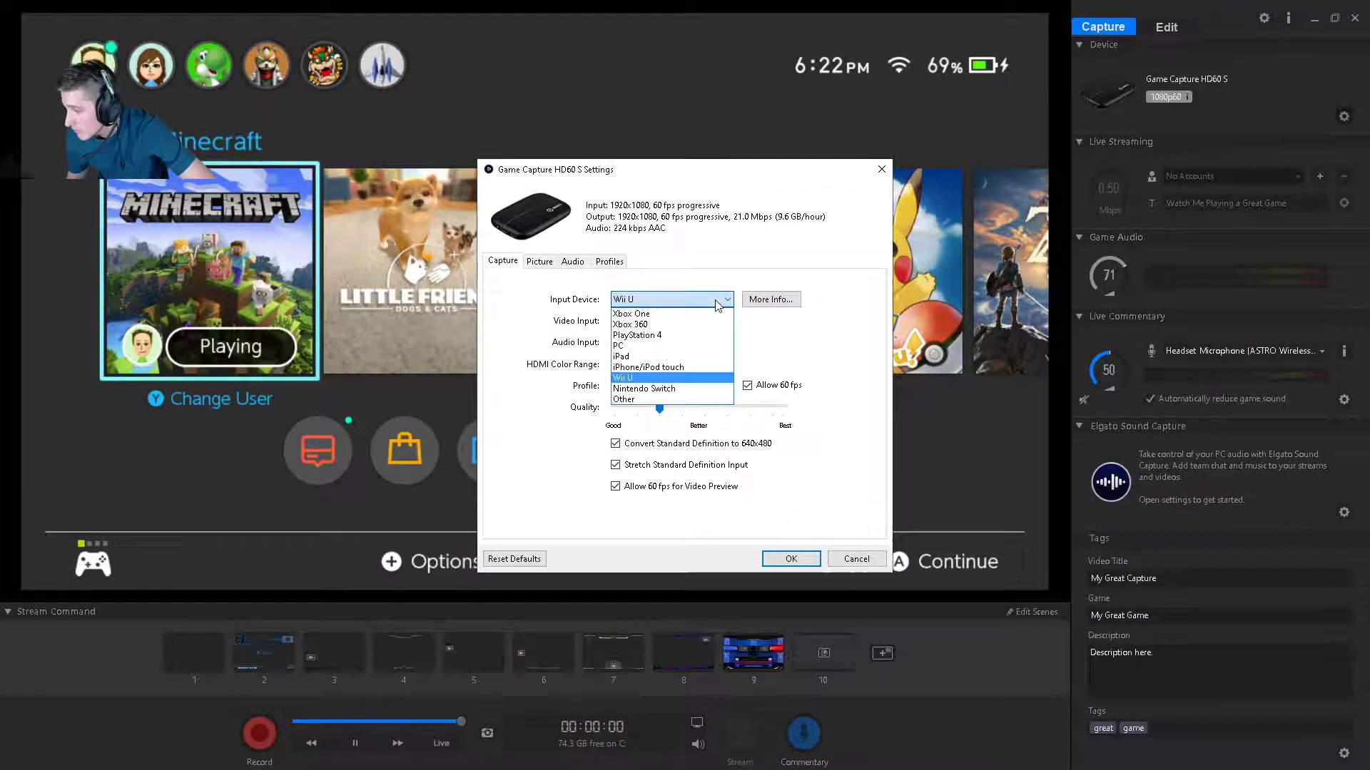
left_click(655, 389)
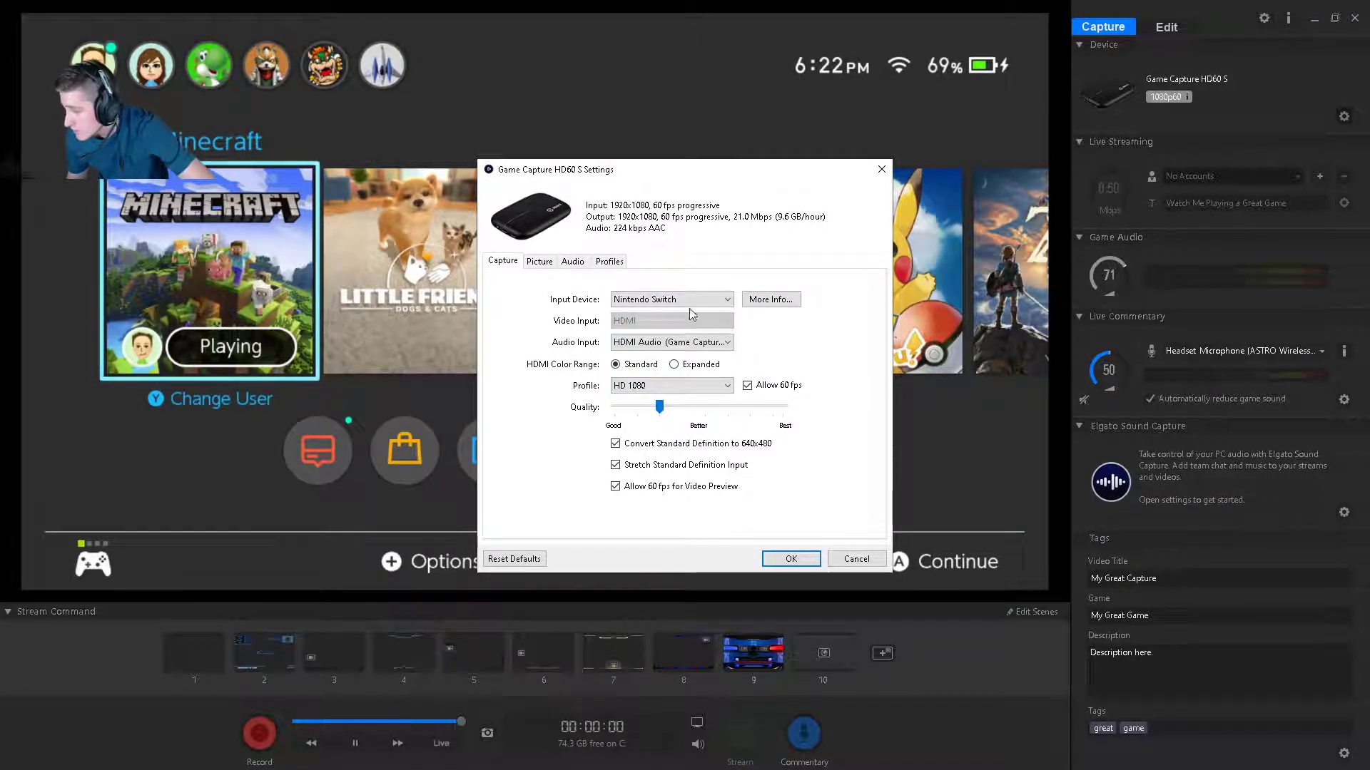
left_click(710, 343)
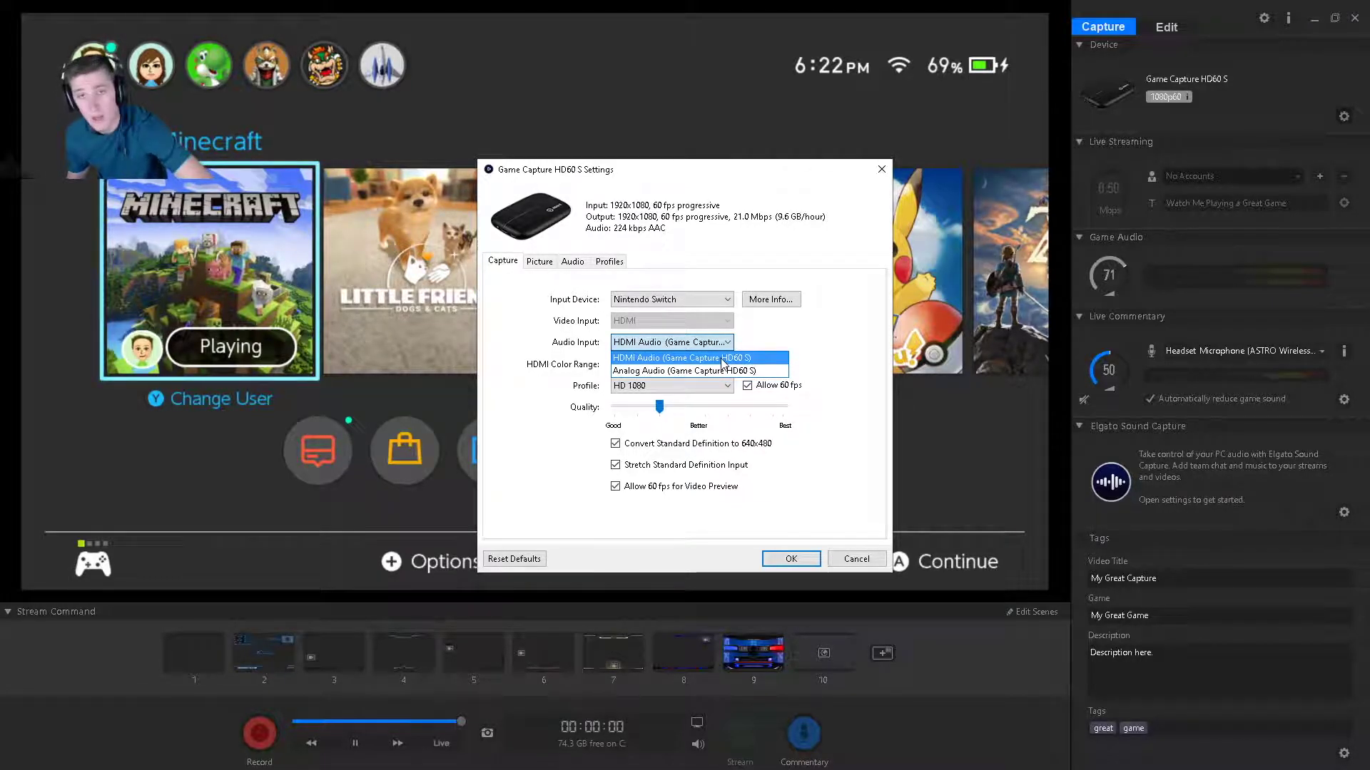
left_click(724, 361)
left_click(618, 364)
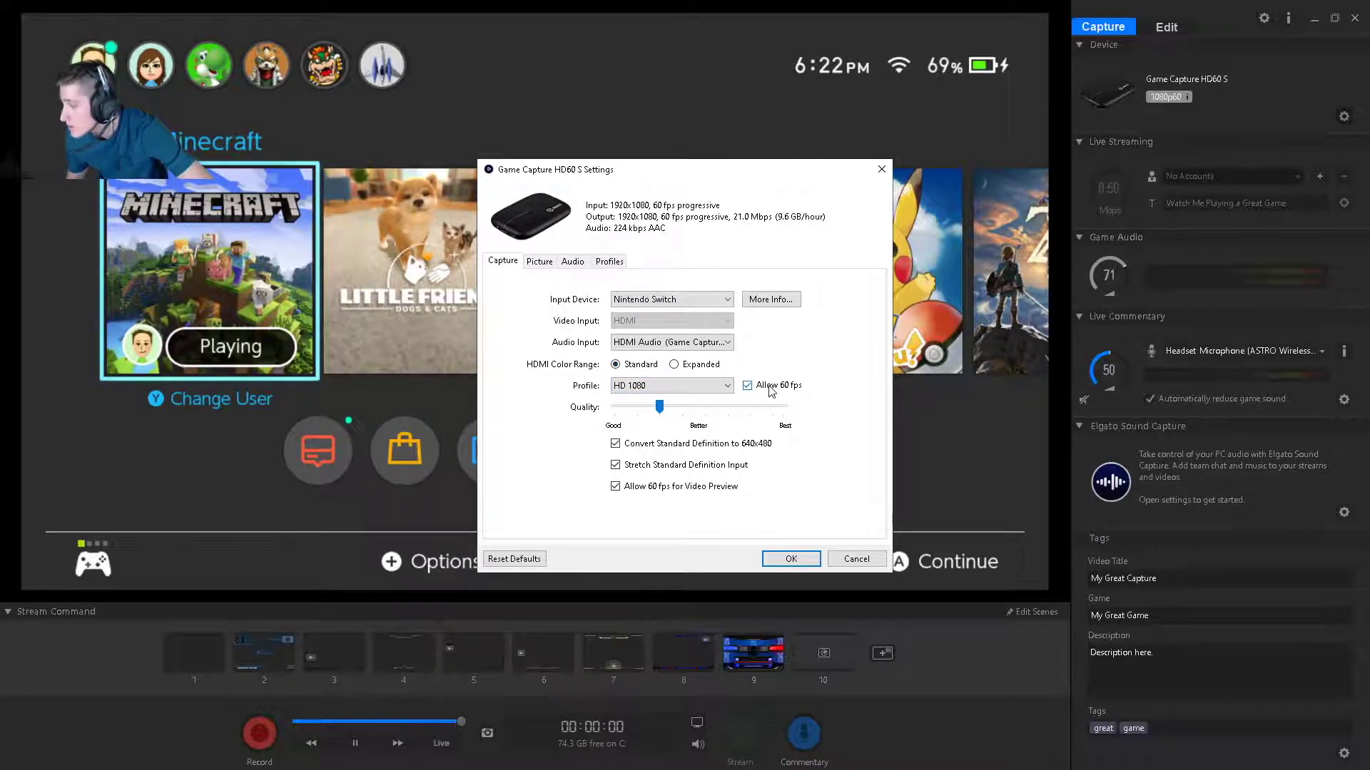
Step: Keep profile HD 1080 with 60 fps preview, set Best quality, disable SD convert and stretch
mouse_move(771, 391)
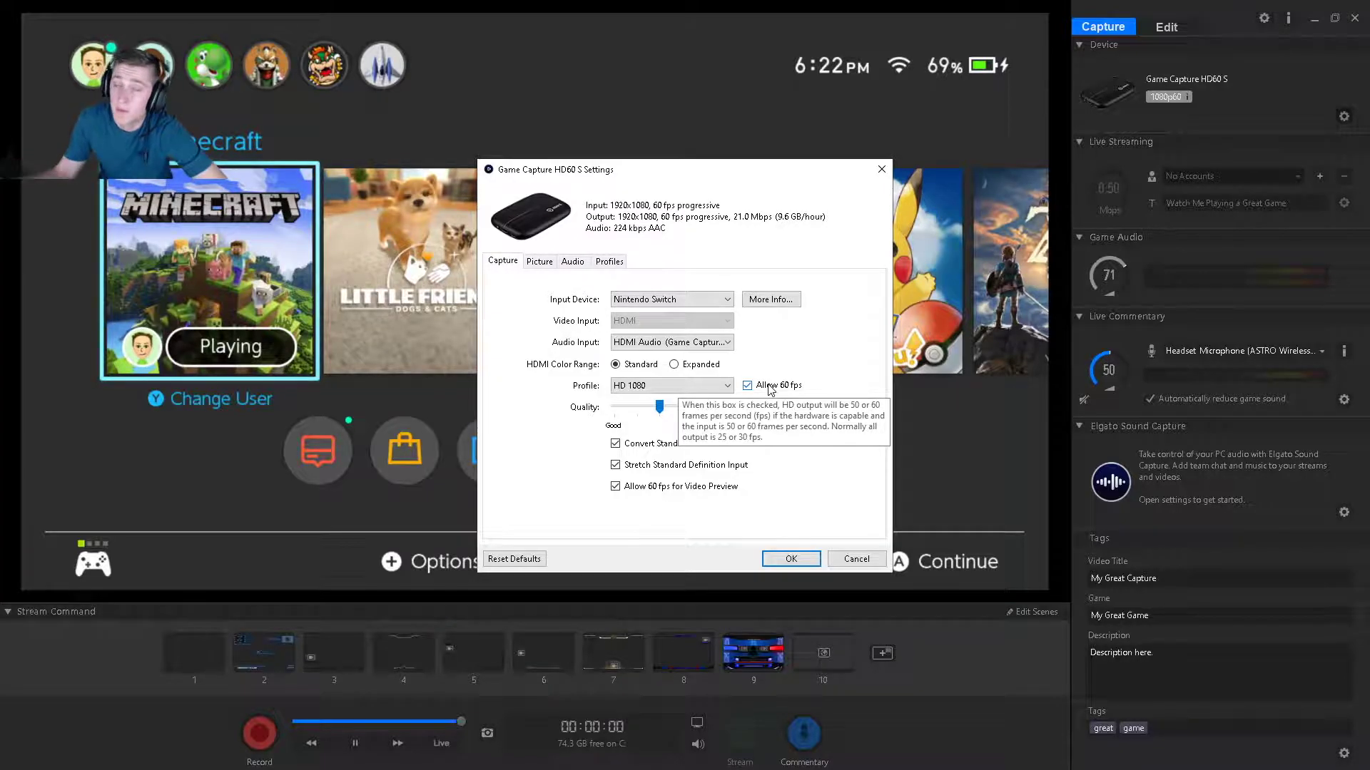
left_click(698, 387)
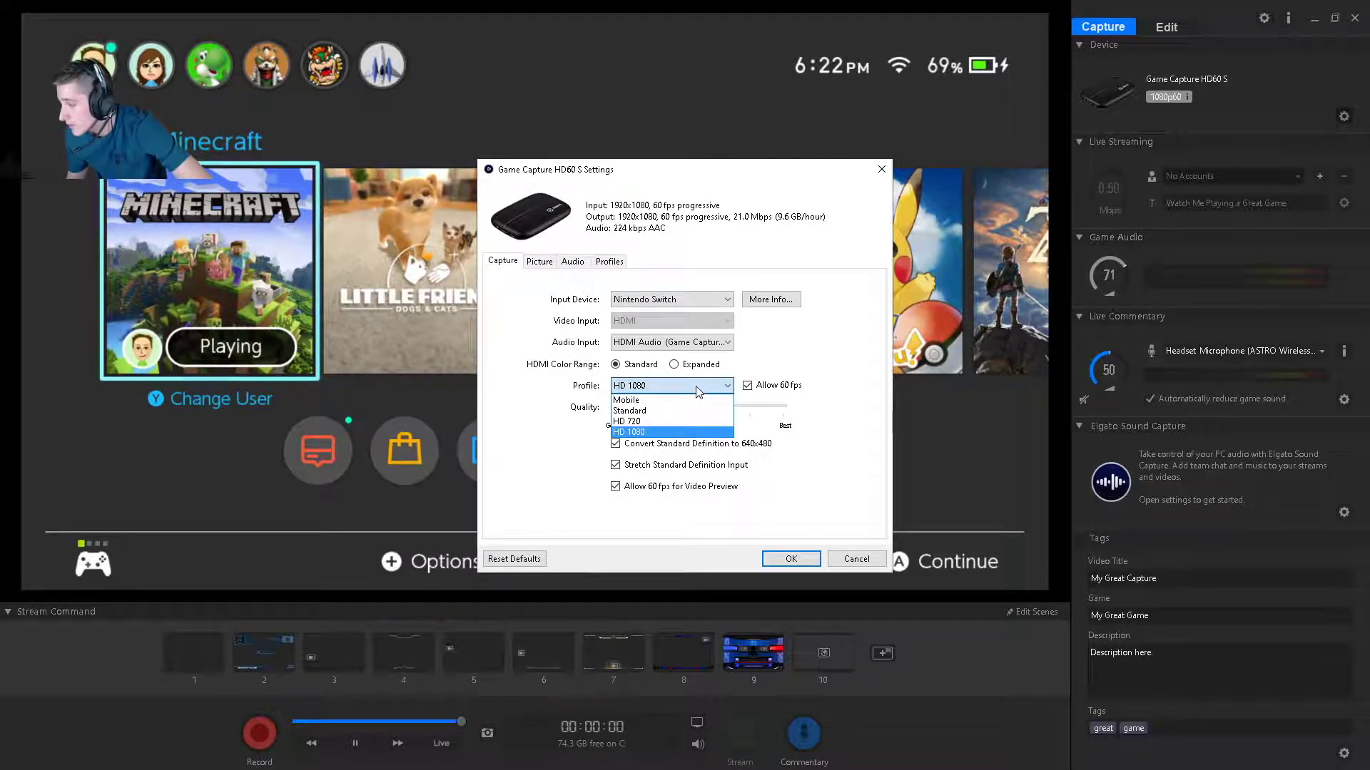
left_click(670, 432)
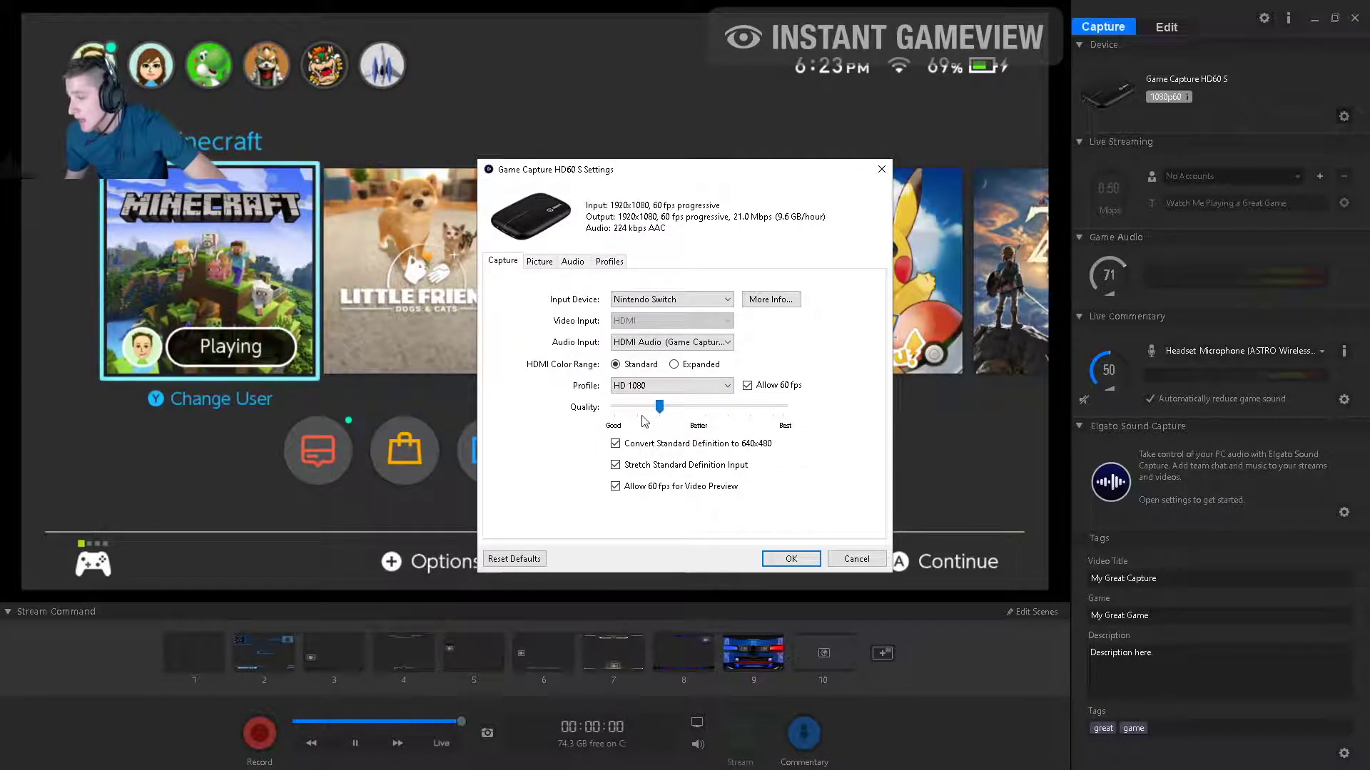
left_click_drag(659, 406, 782, 405)
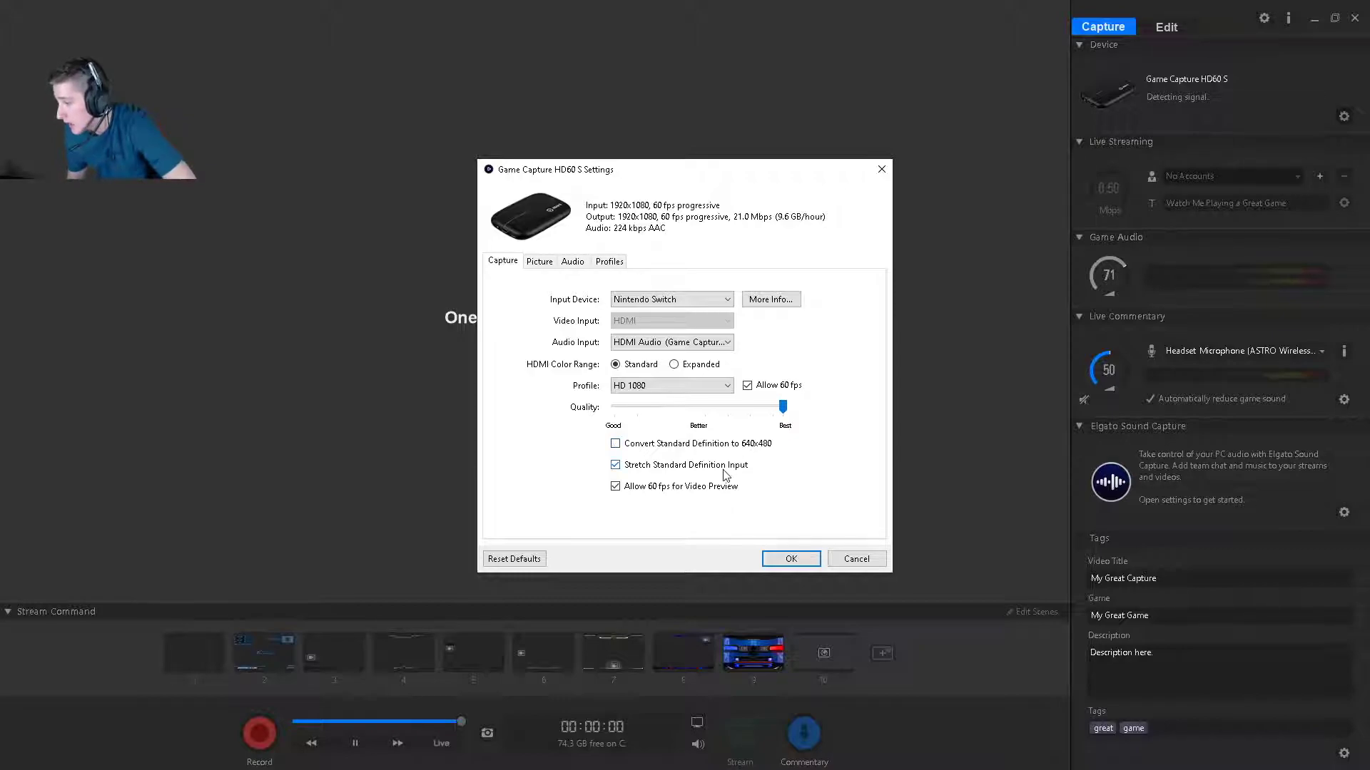
left_click(615, 443)
left_click(615, 464)
left_click(615, 487)
left_click(616, 486)
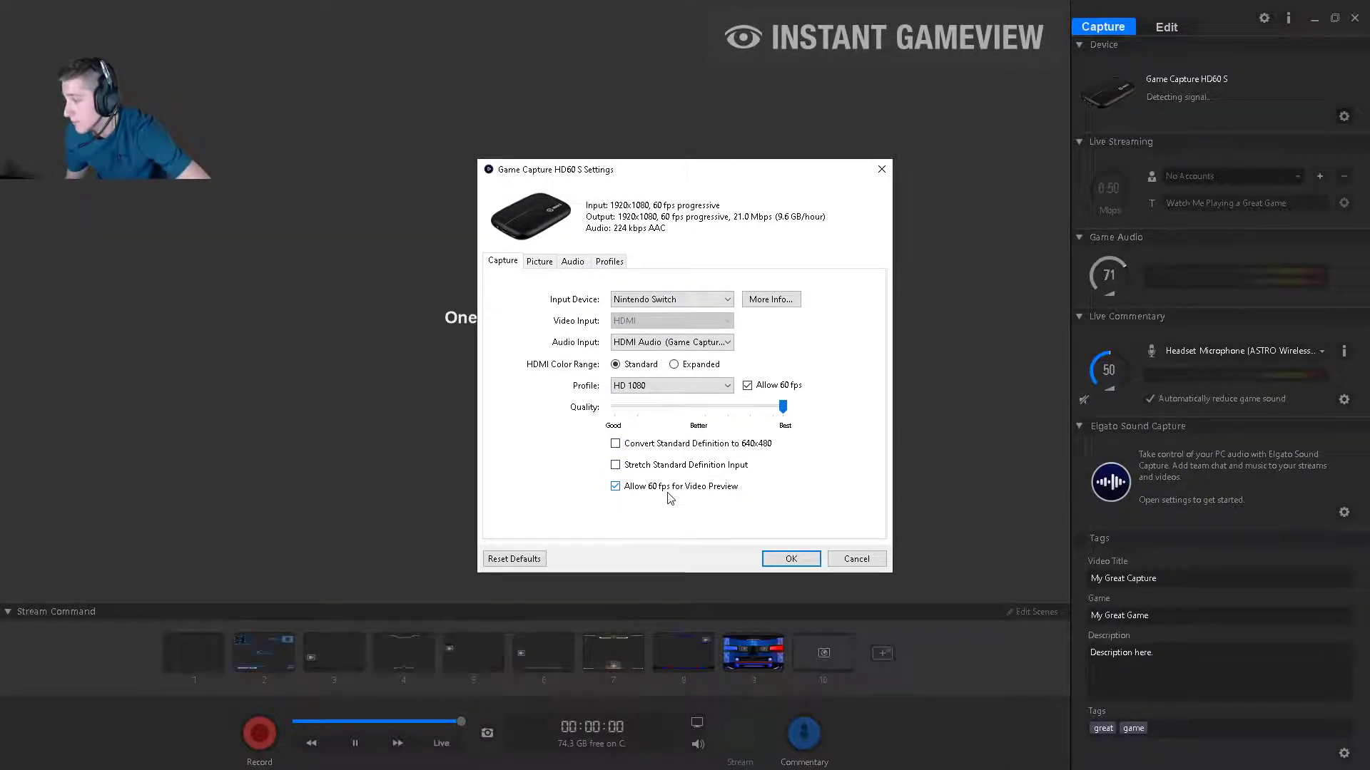
left_click(790, 558)
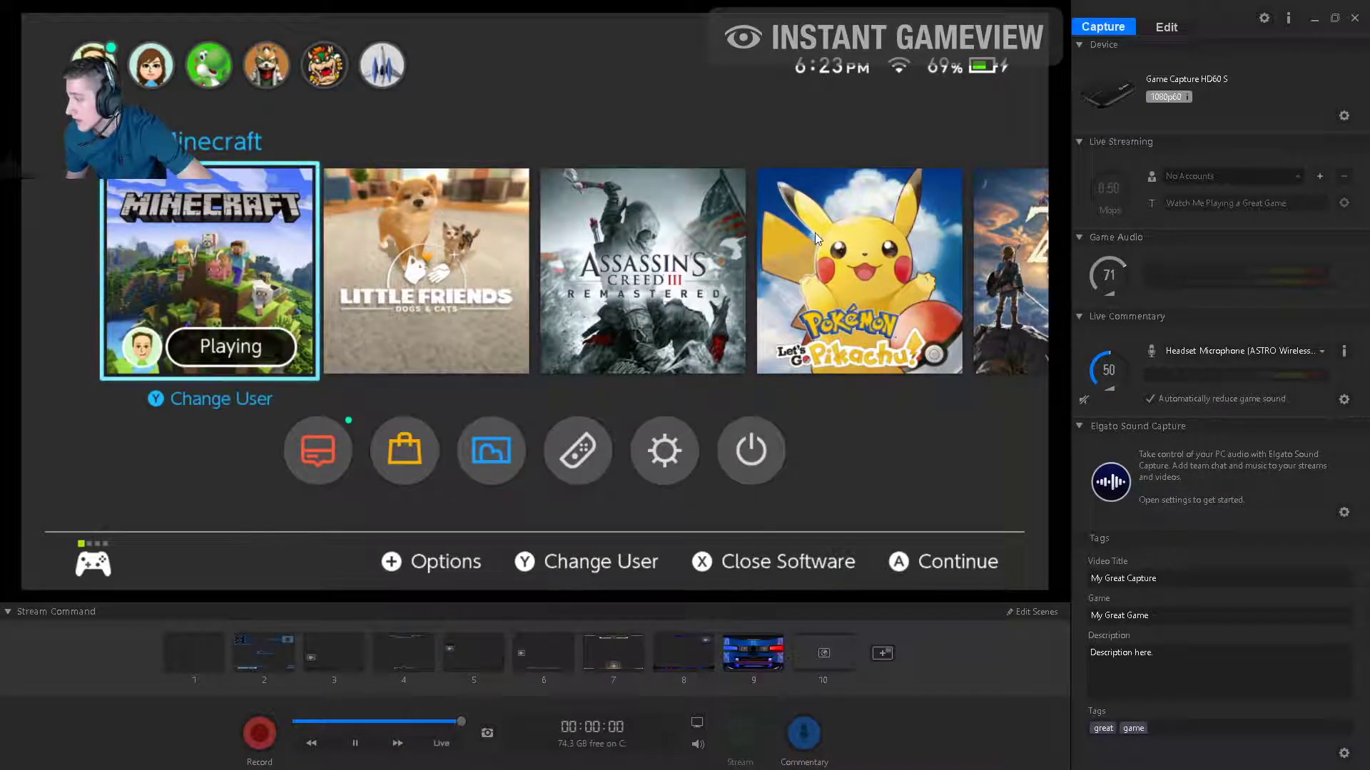
Step: In Advanced preferences, push the GTX 1060 encoder slider toward Highest Quality and save
left_click(1263, 17)
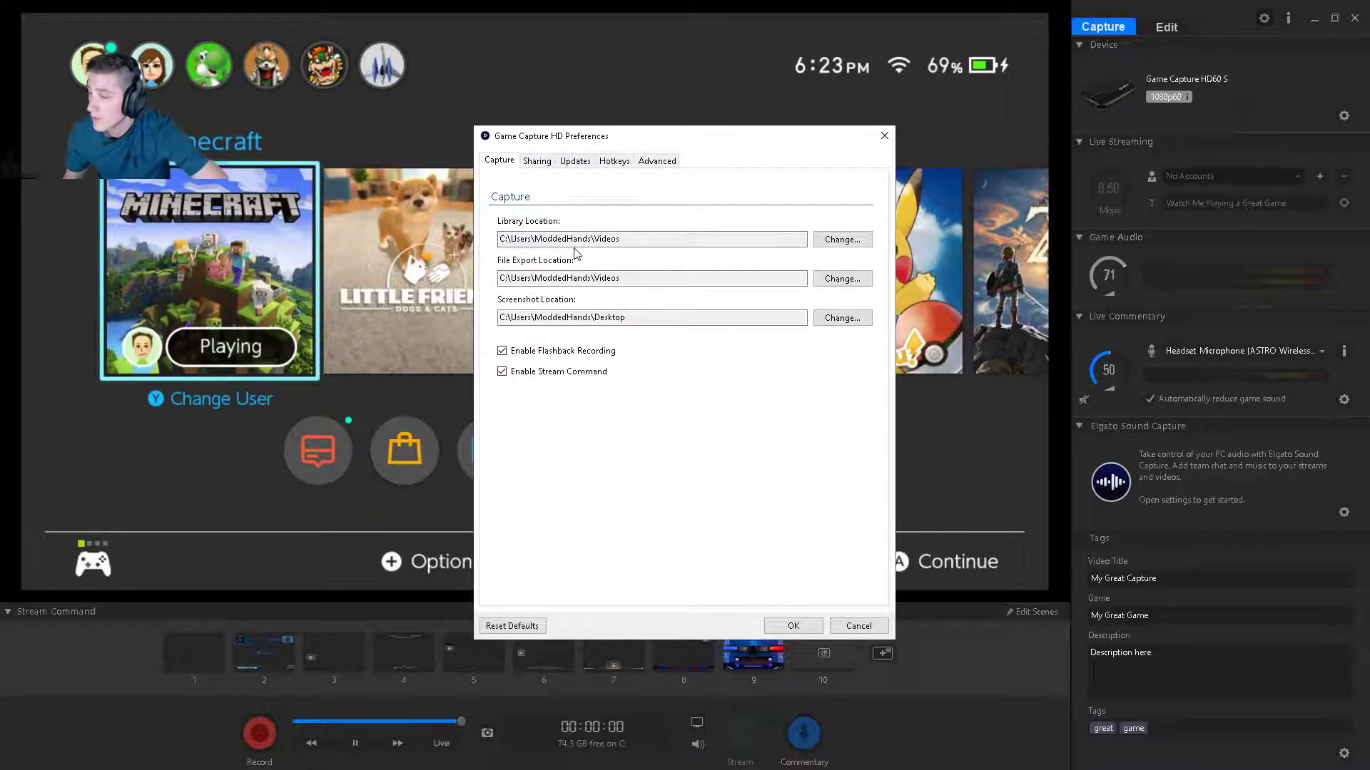
left_click(657, 160)
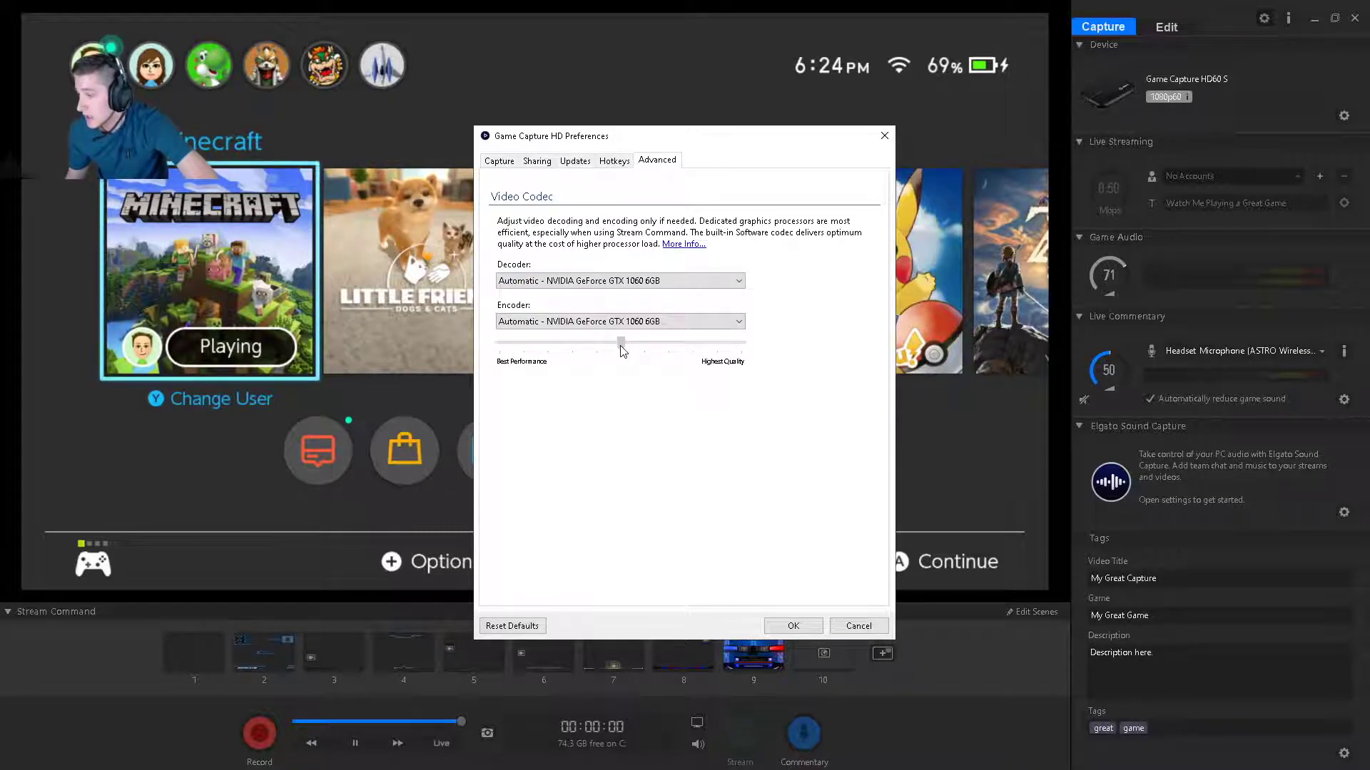
left_click_drag(621, 345, 667, 350)
left_click(788, 626)
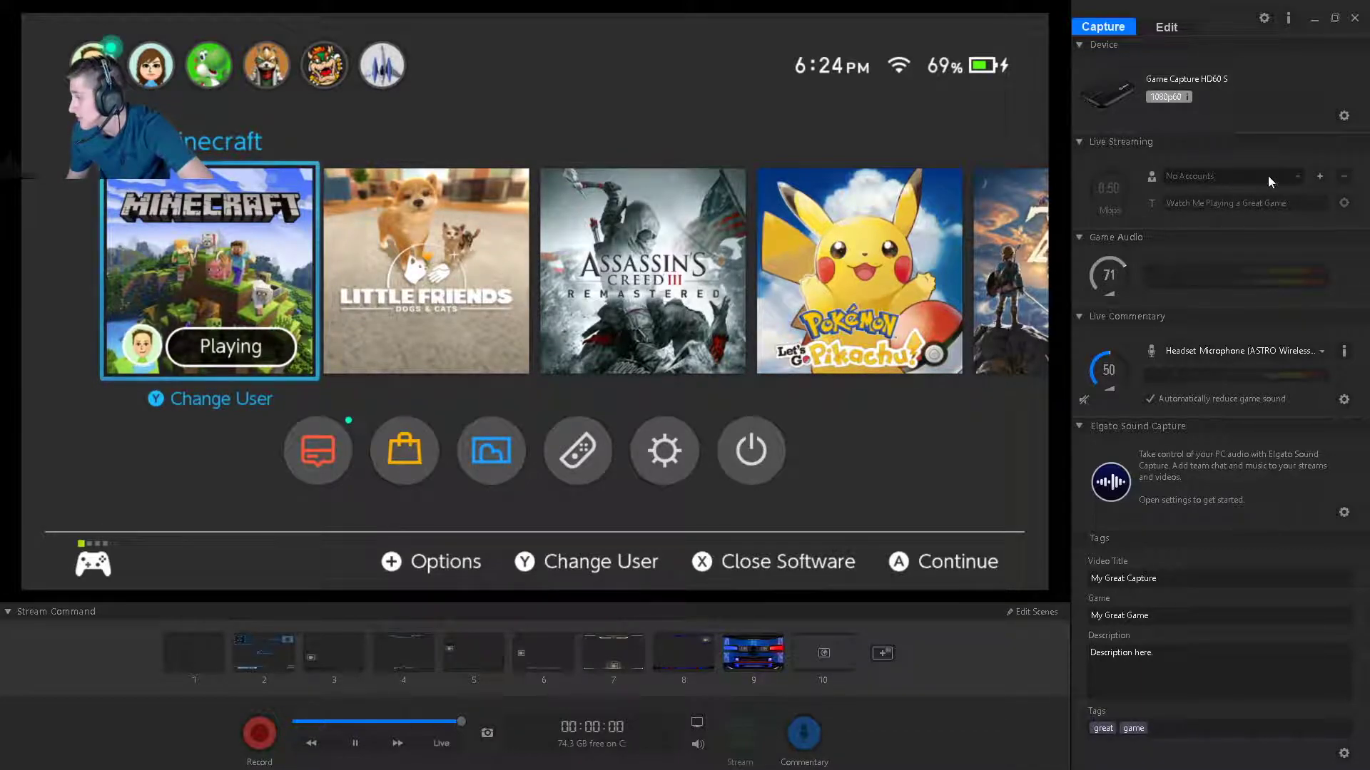
Step: Open and close the Live Streaming service list, back to the Switch capture view
left_click(1318, 175)
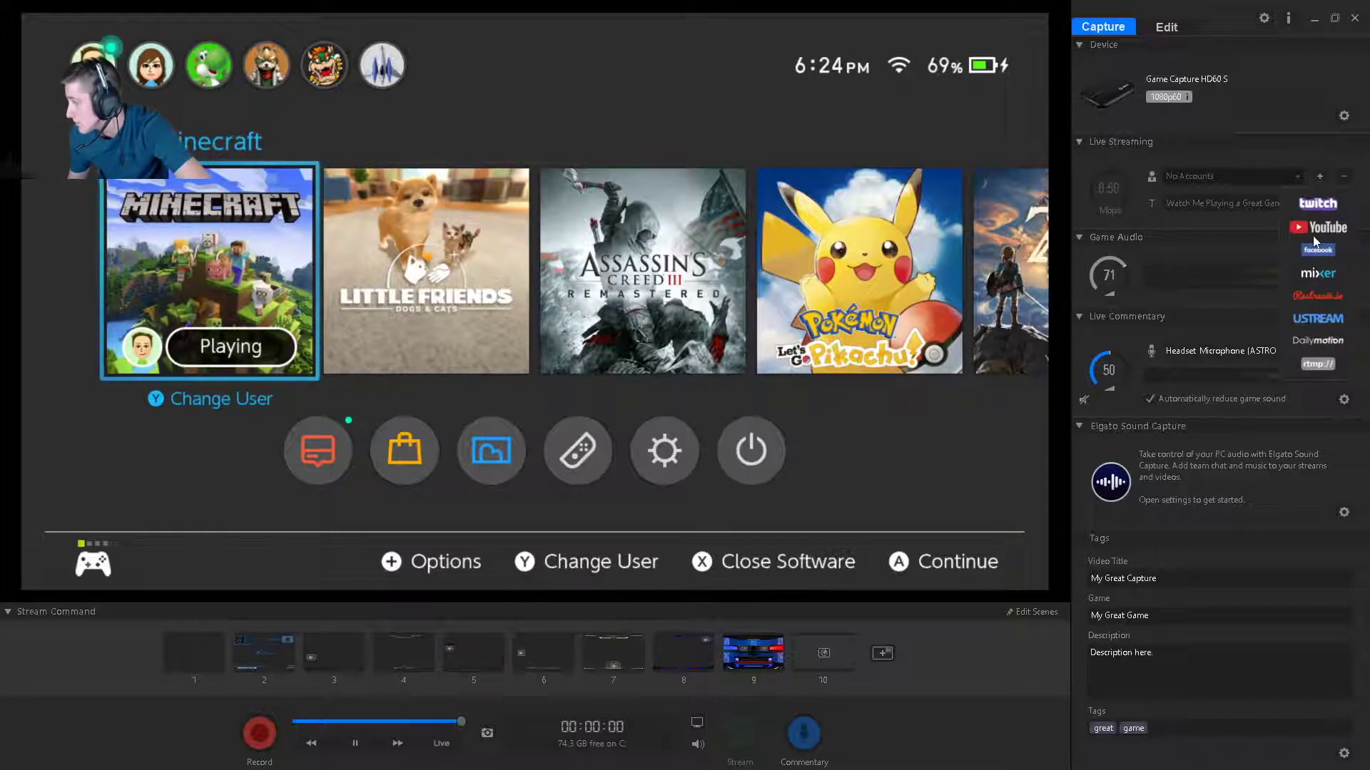
left_click(1291, 157)
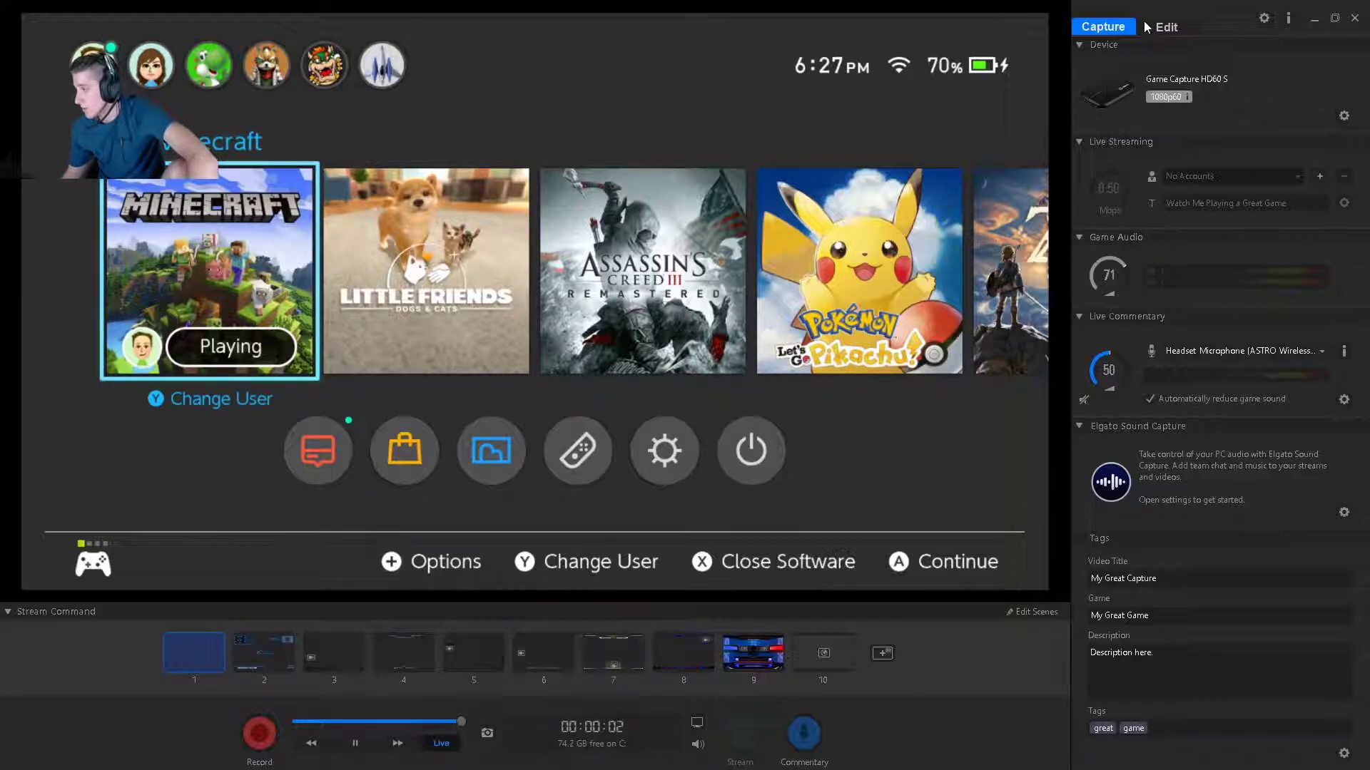
Step: In the Edit view, play back the 13-second 'My Great Capture' clip
left_click(1148, 27)
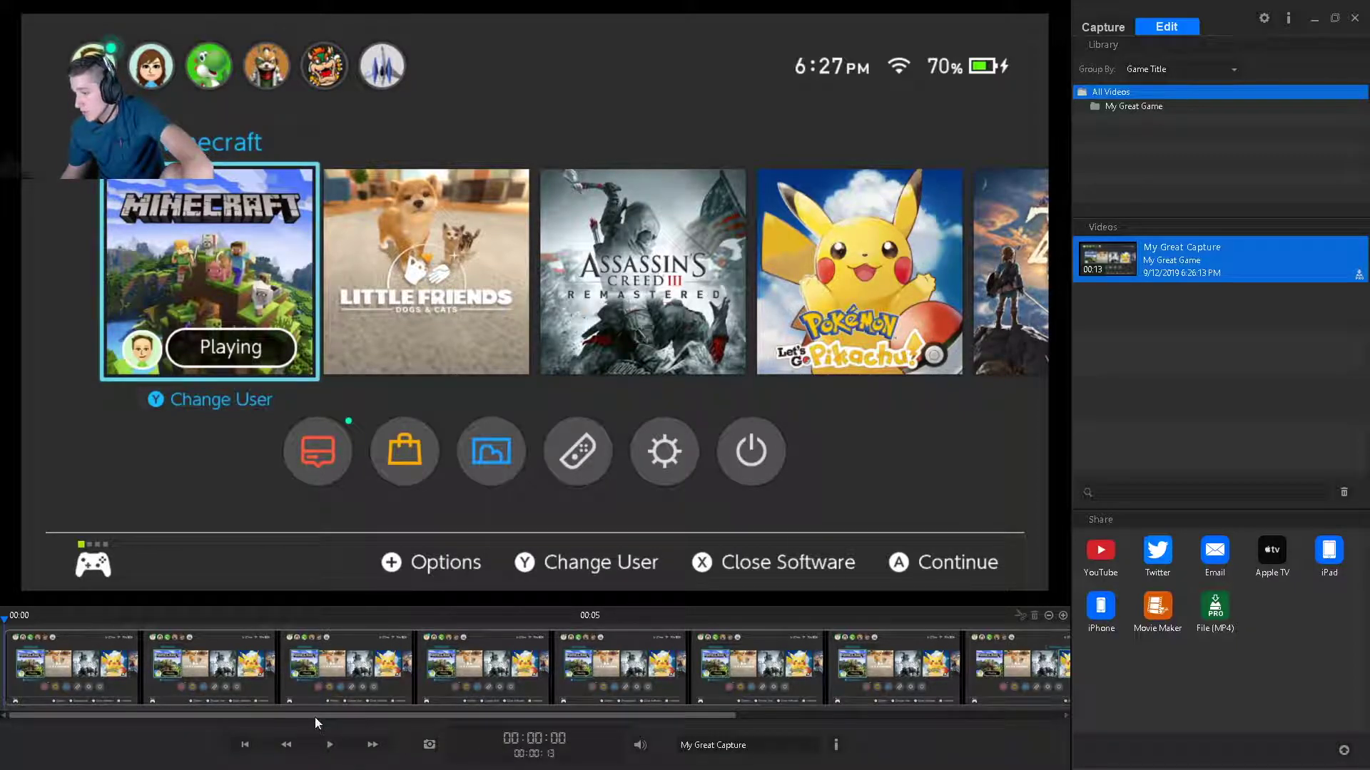
mouse_move(314, 717)
left_mouse_down()
mouse_move(532, 718)
mouse_move(327, 737)
left_mouse_up()
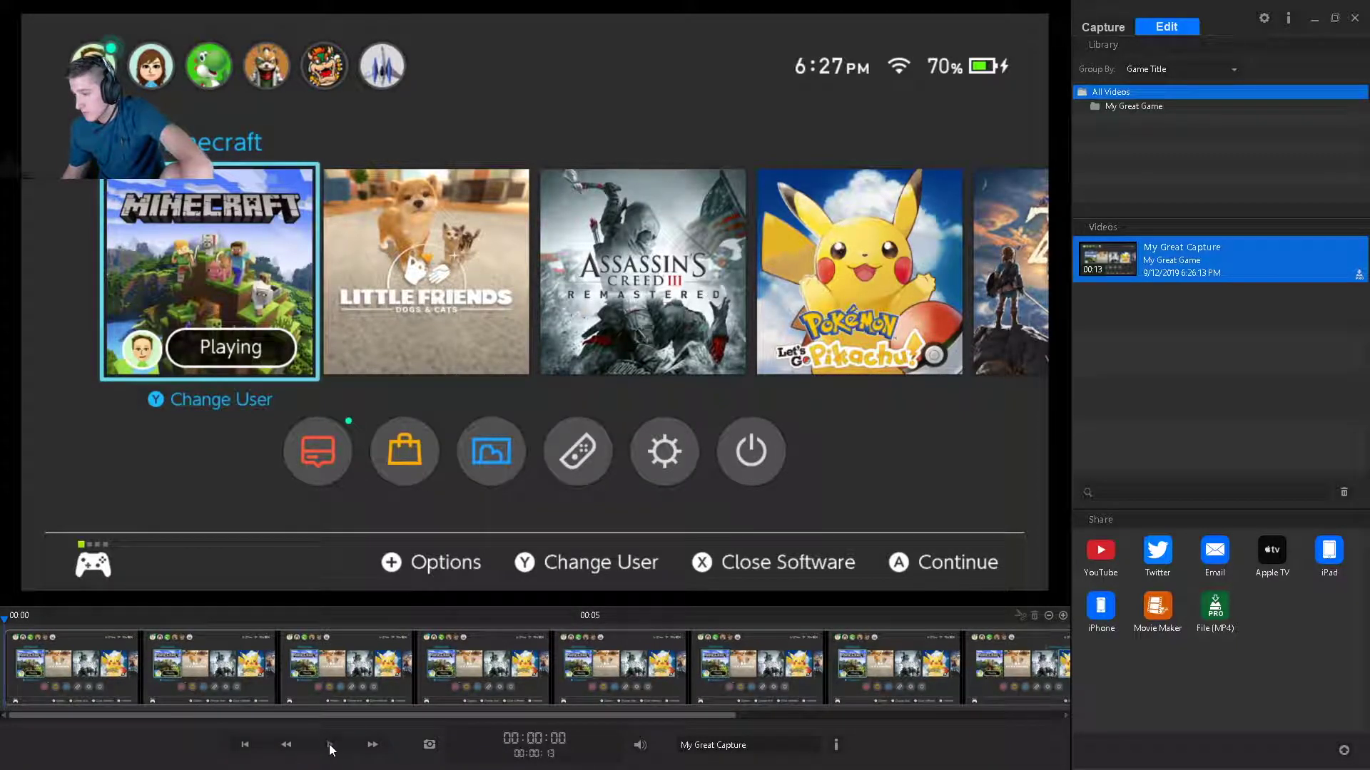
left_click(329, 744)
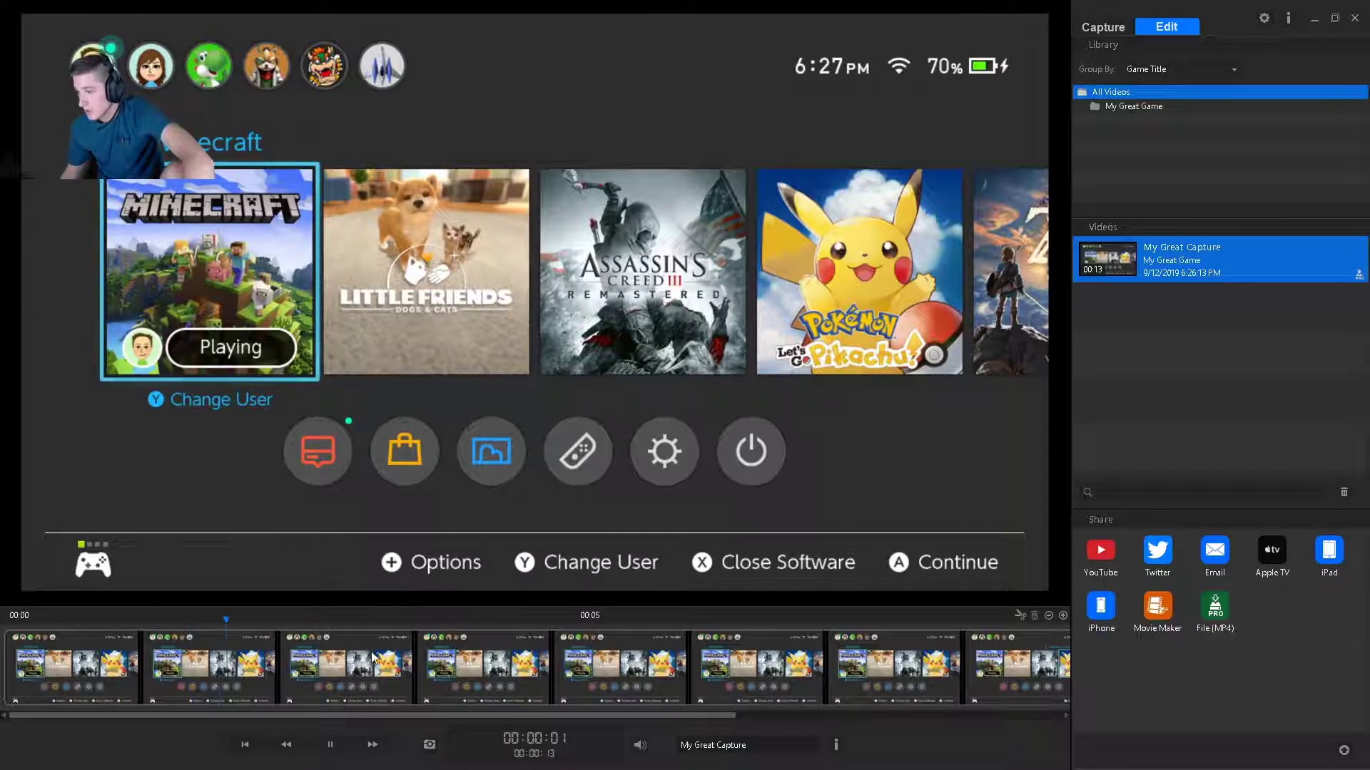
right_click(757, 664)
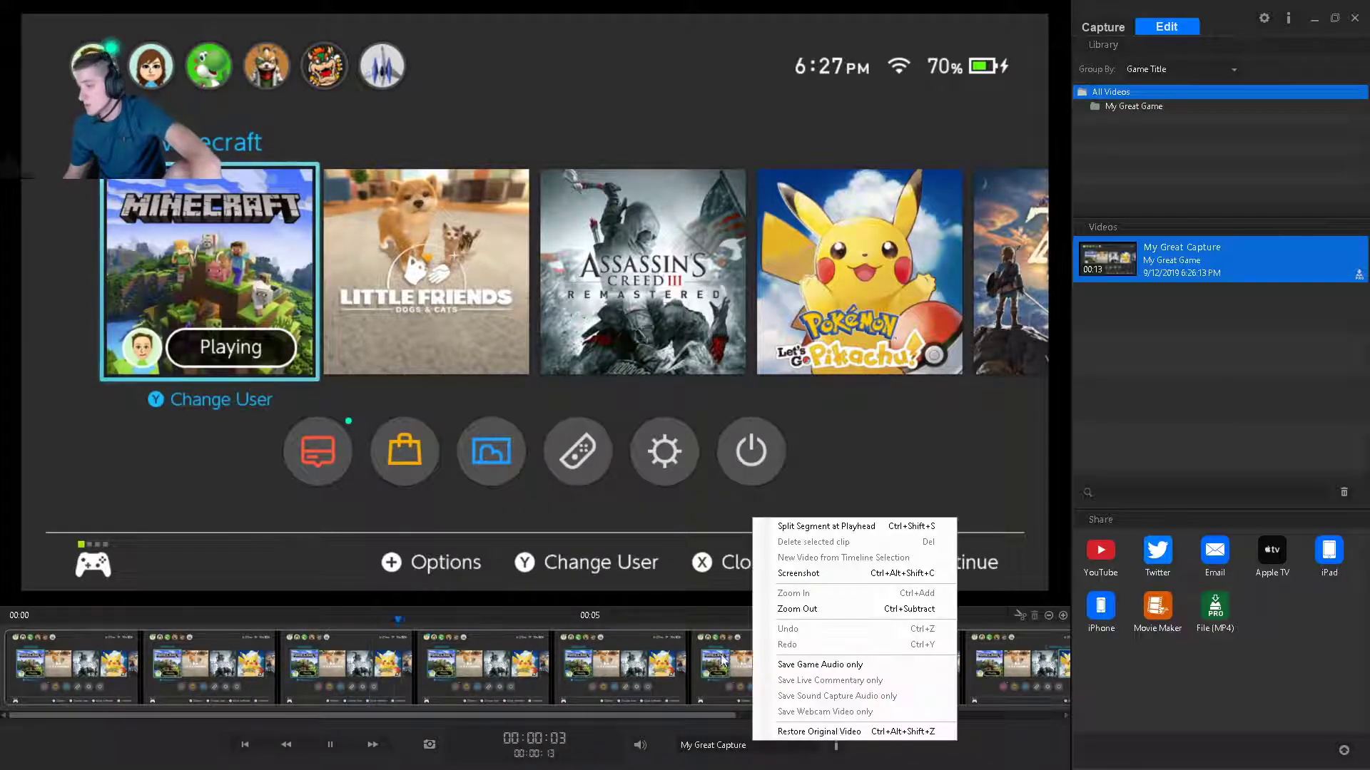
left_click(664, 421)
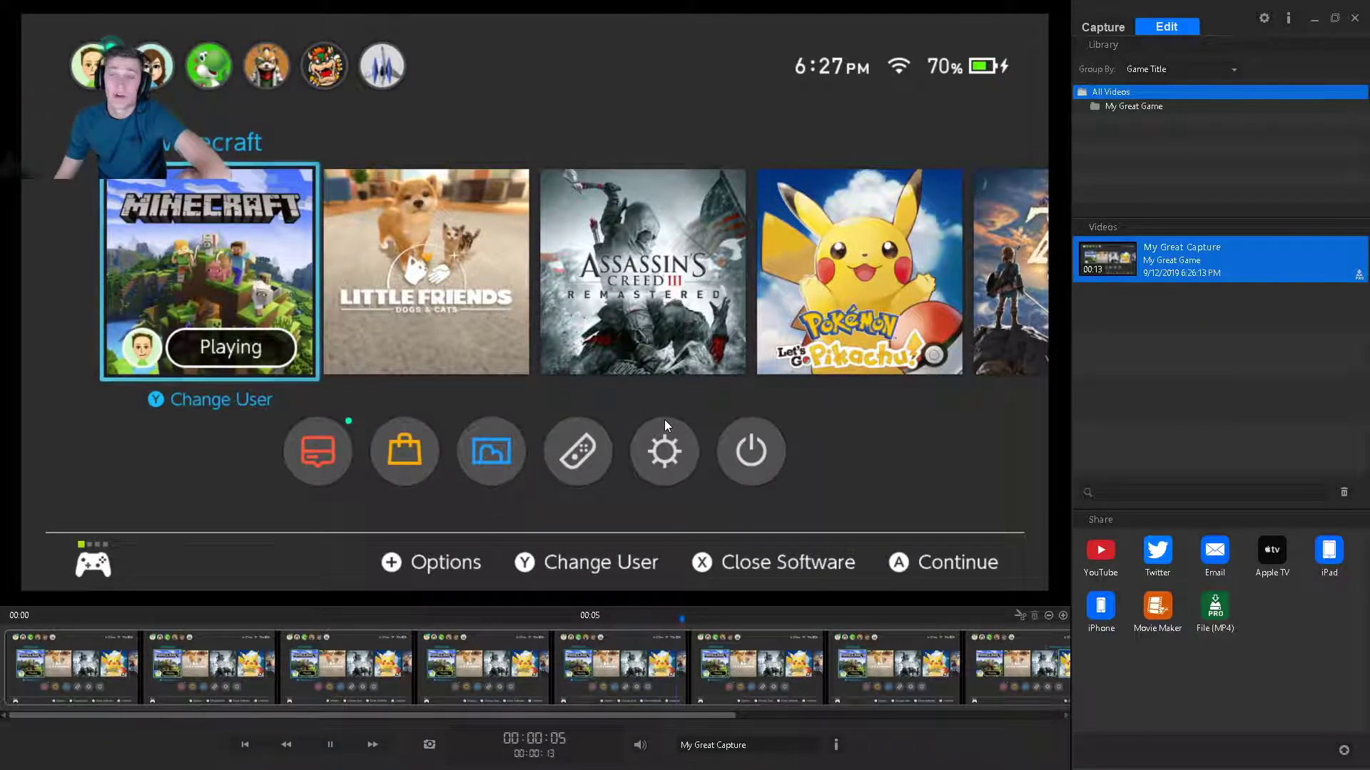